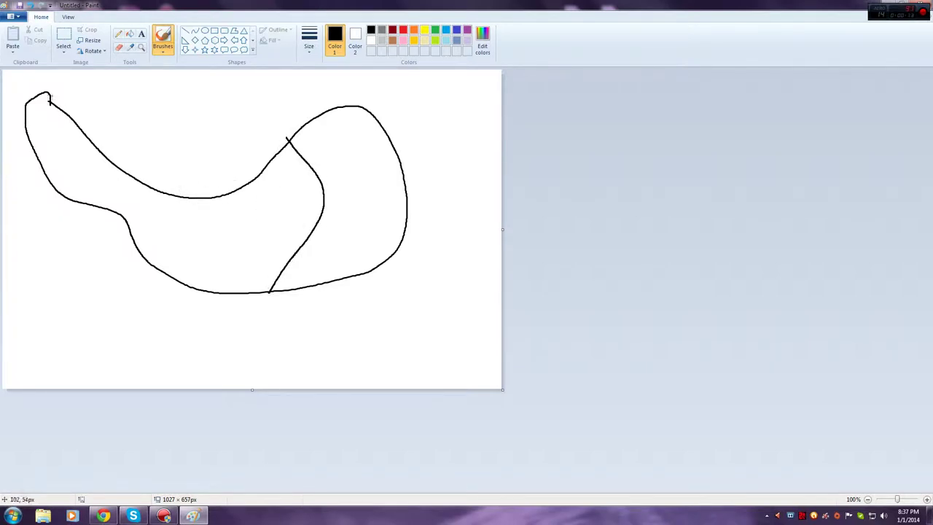
- Close the shape's upper-left tip and draw black outlines of two wavy tubes, one from that tip and one from the lower-right edge downward
mouse_move(46, 92)
mouse_down()
mouse_move(154, 72)
mouse_move(199, 83)
mouse_move(273, 73)
mouse_move(271, 83)
mouse_move(124, 112)
mouse_move(52, 106)
mouse_up()
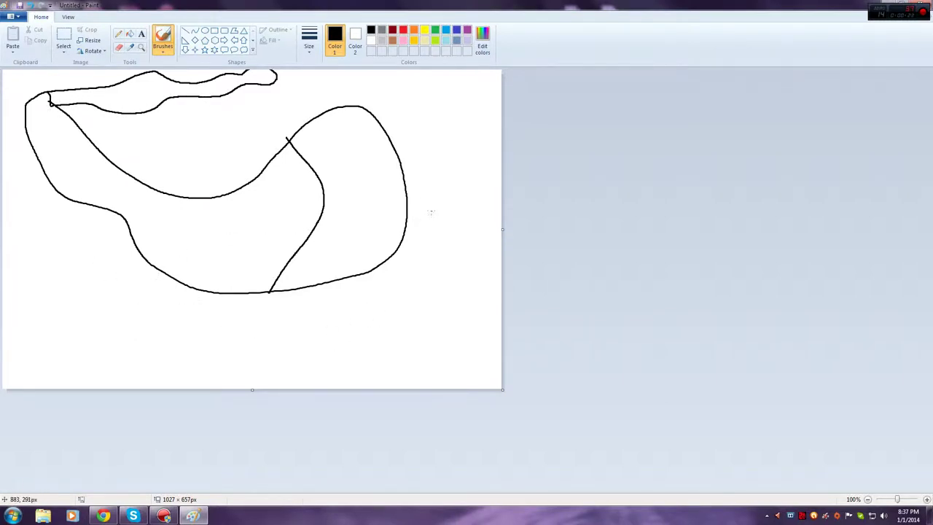
mouse_move(395, 255)
mouse_down()
mouse_move(392, 327)
mouse_move(314, 389)
mouse_move(283, 388)
mouse_move(312, 375)
mouse_move(374, 312)
mouse_up()
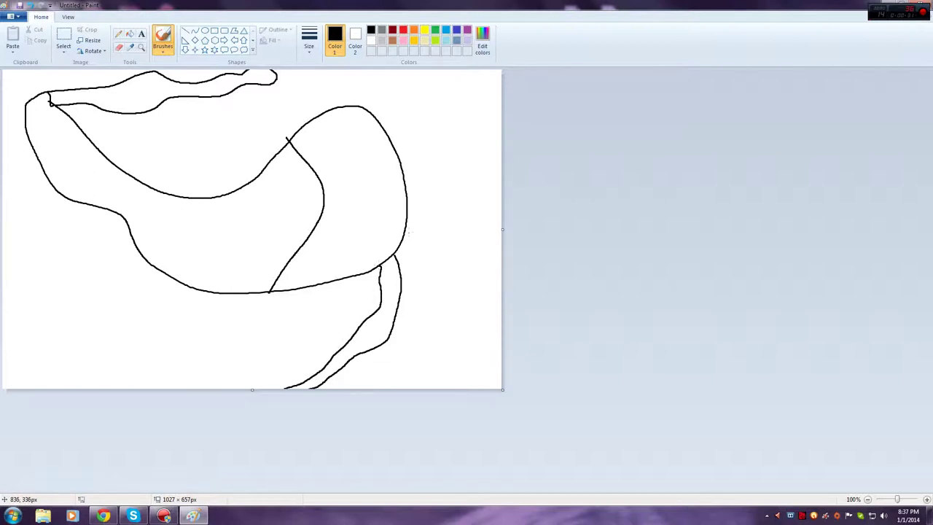
- Fill both sections of the stomach shape and the upper and lower tubes with brown
click(392, 40)
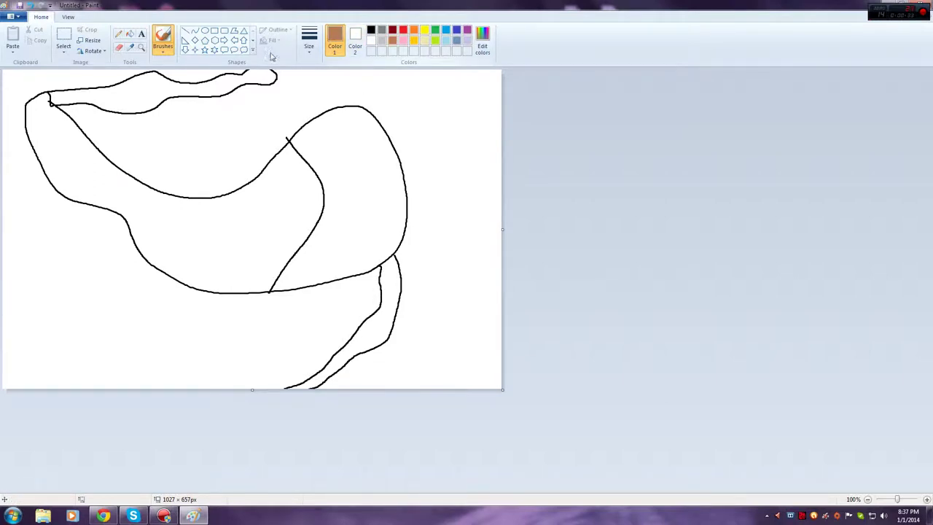
click(130, 33)
click(229, 242)
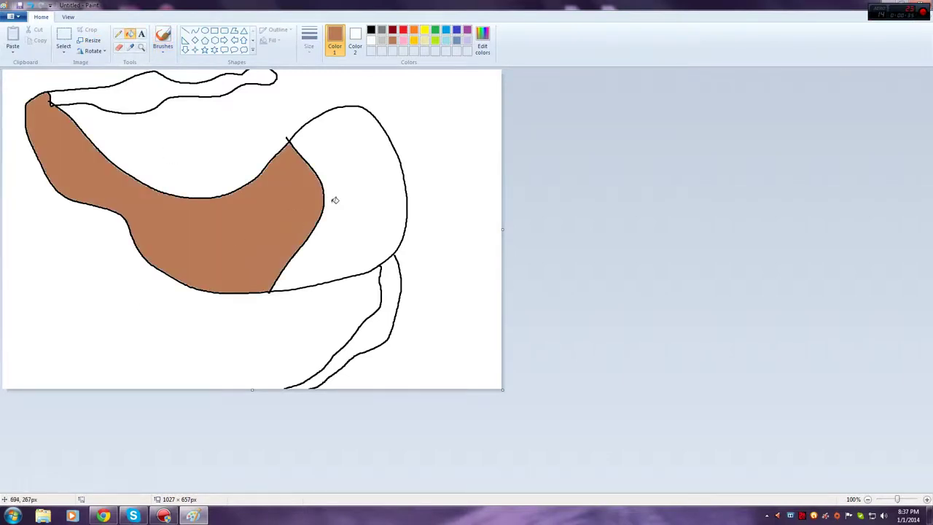
click(358, 170)
click(396, 282)
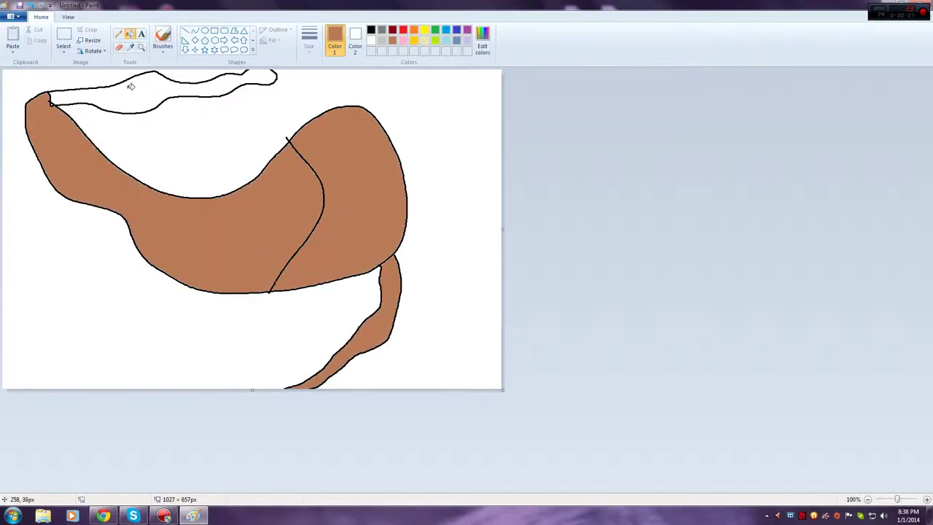
click(76, 96)
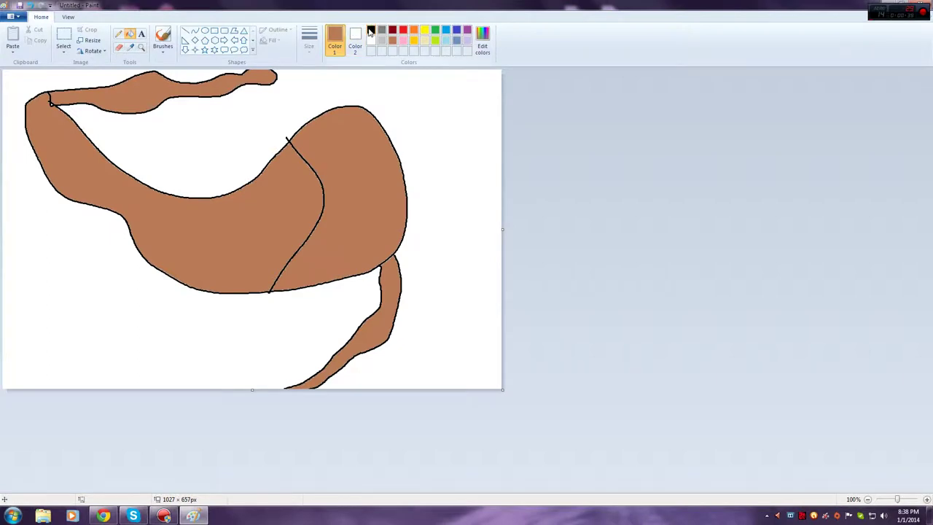
click(163, 38)
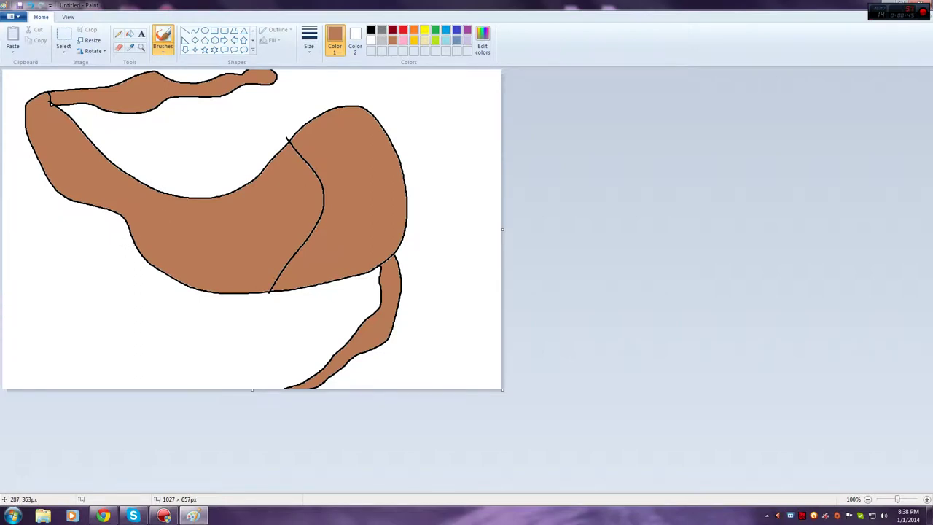
mouse_move(129, 242)
mouse_down()
mouse_move(82, 251)
mouse_move(16, 224)
mouse_up()
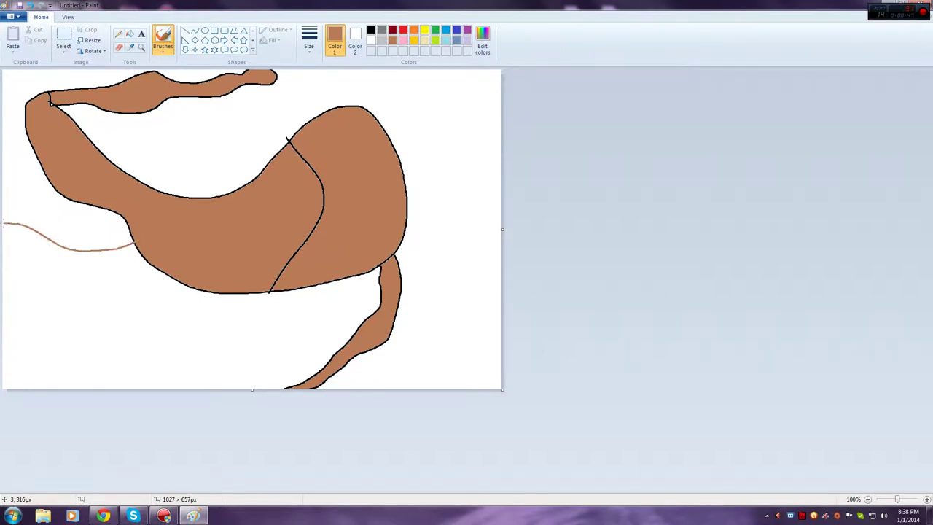
click(29, 5)
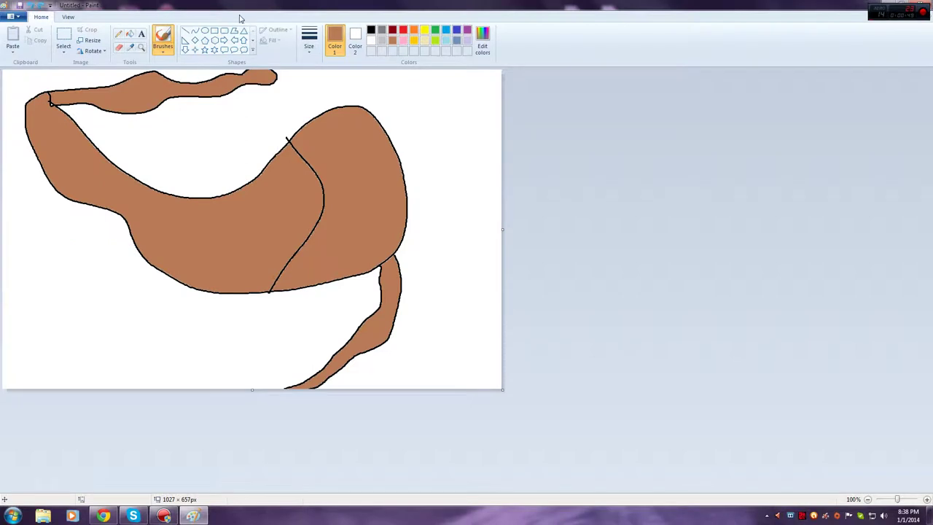
- Draw black brush outlines of two more tubes, from the body's lower-left side to the canvas edge and from its right side to the upper-right corner
click(370, 30)
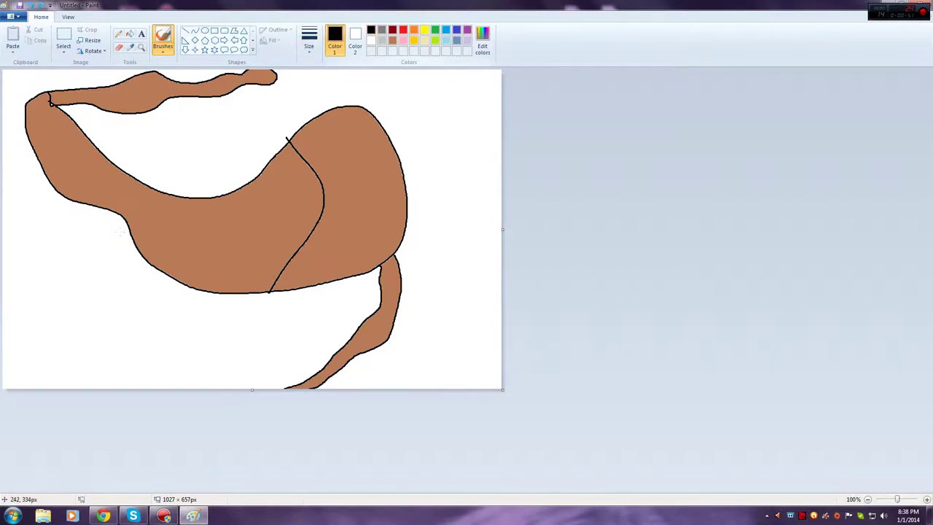
mouse_move(129, 226)
mouse_down()
mouse_move(2, 280)
mouse_move(45, 292)
mouse_move(148, 260)
mouse_up()
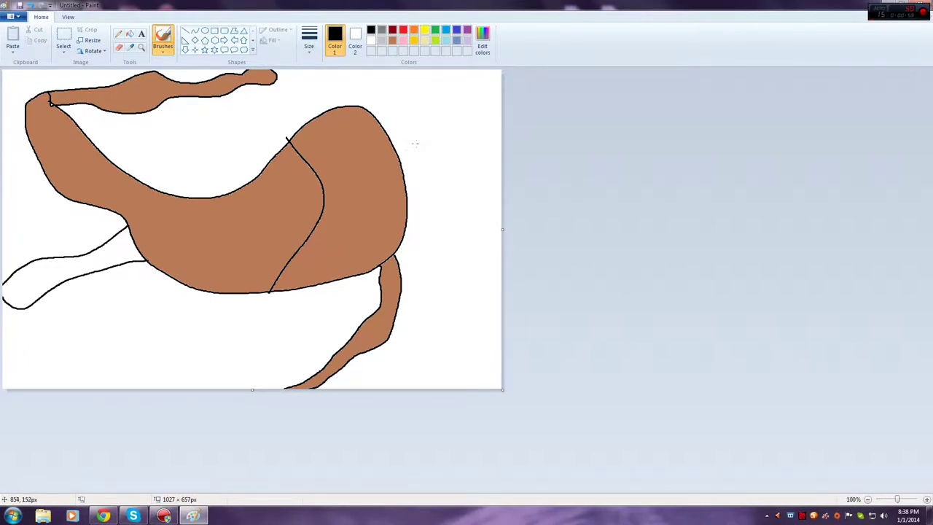
drag(394, 147, 486, 67)
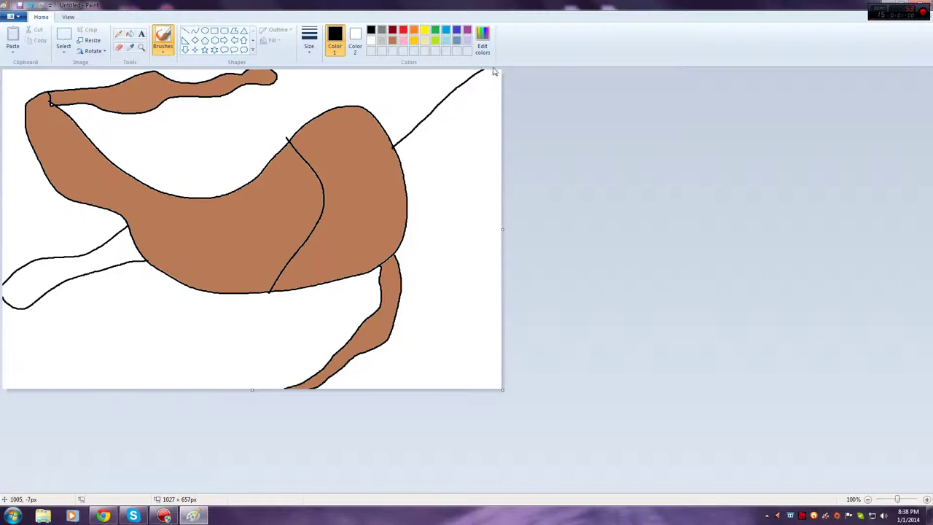
drag(400, 162, 503, 81)
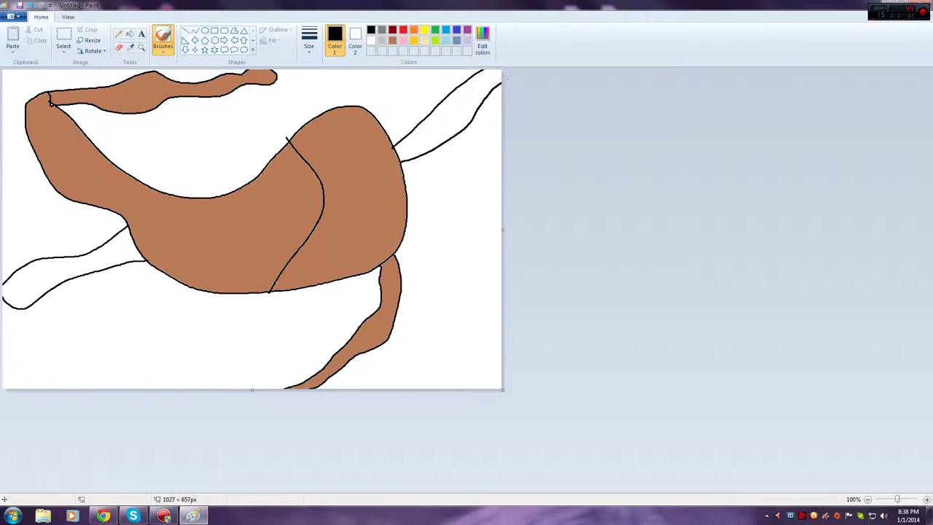
- Fill the two newly outlined tubes on either side of the body with brown
click(393, 41)
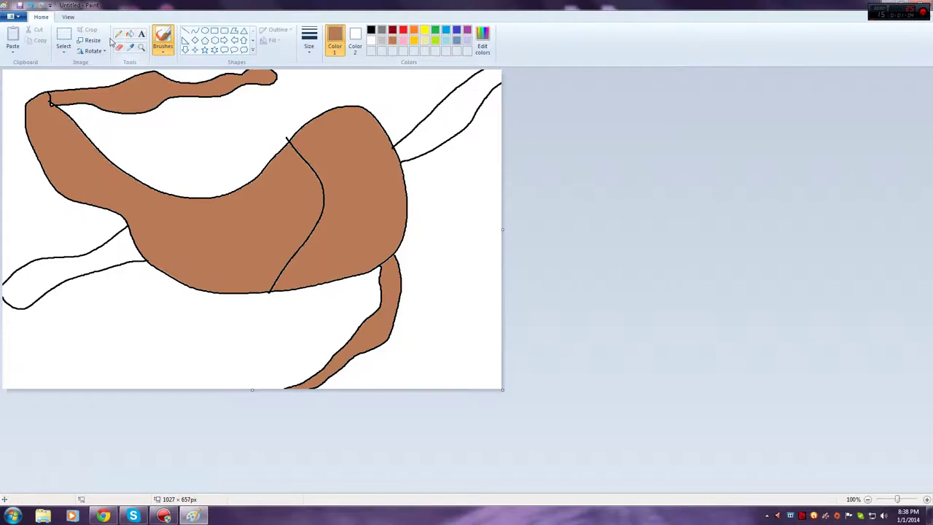
click(130, 34)
click(453, 134)
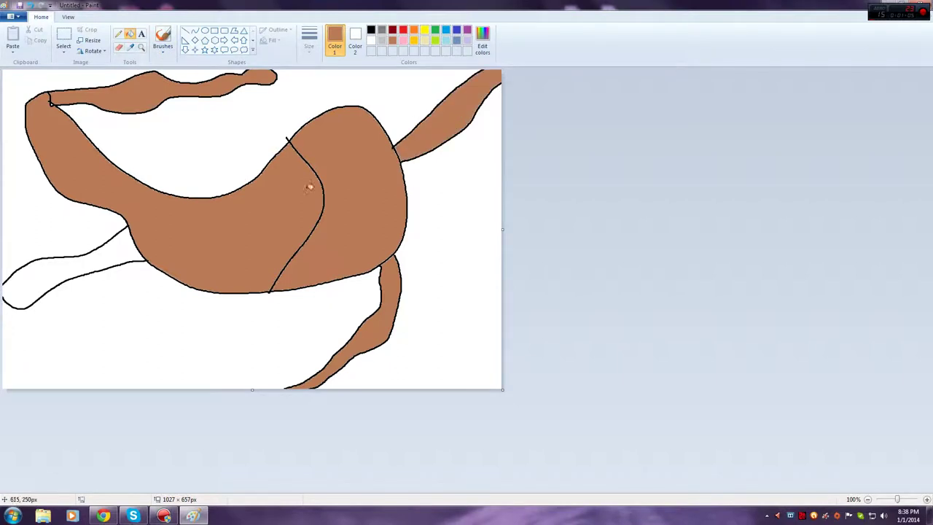
click(96, 258)
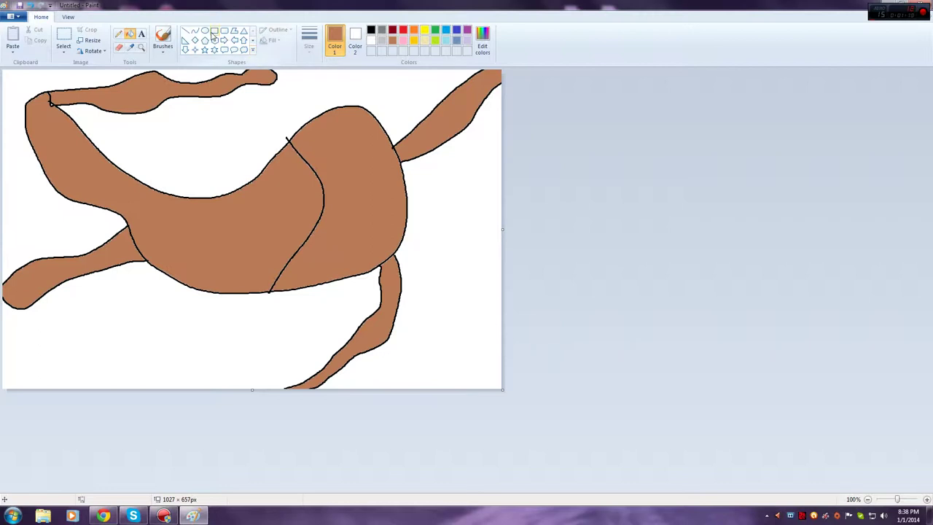
click(158, 516)
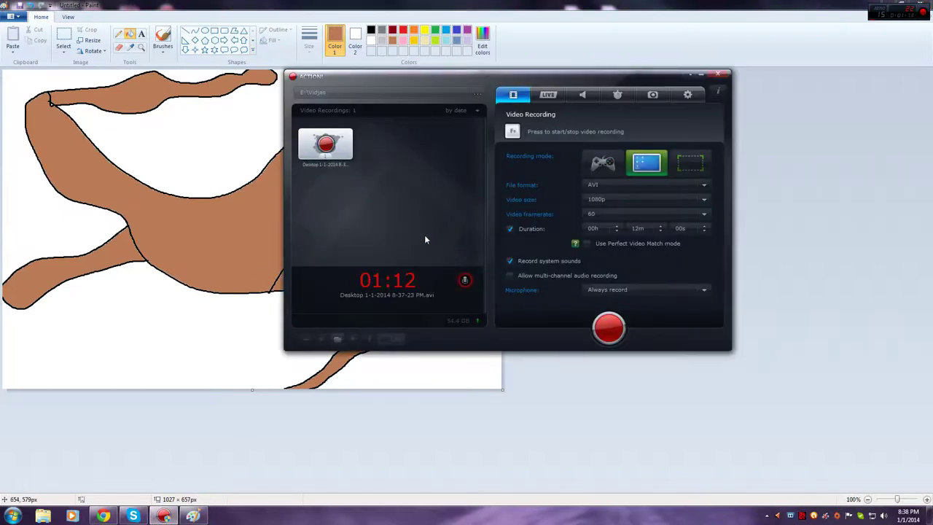
click(189, 515)
- Save the drawing as a PNG picture named "Shitty Stomach" in the Pictures library
click(11, 16)
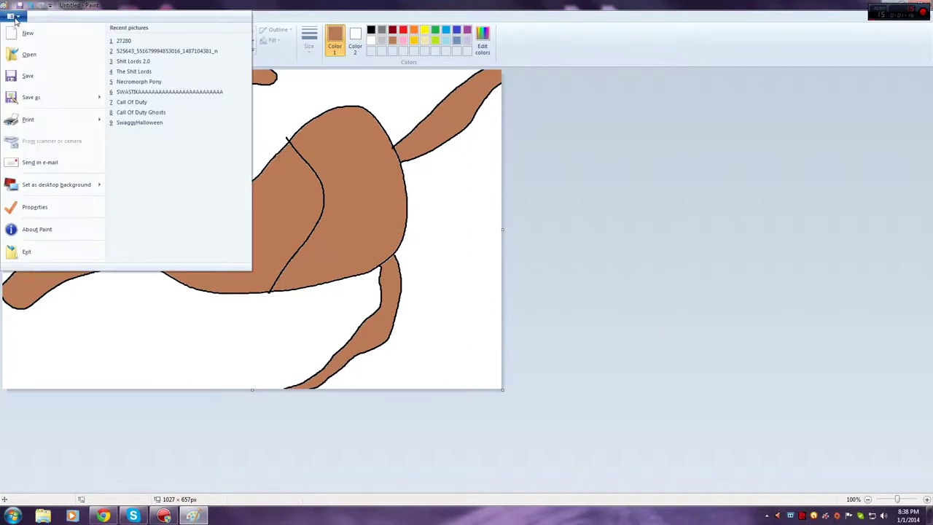
mouse_move(44, 104)
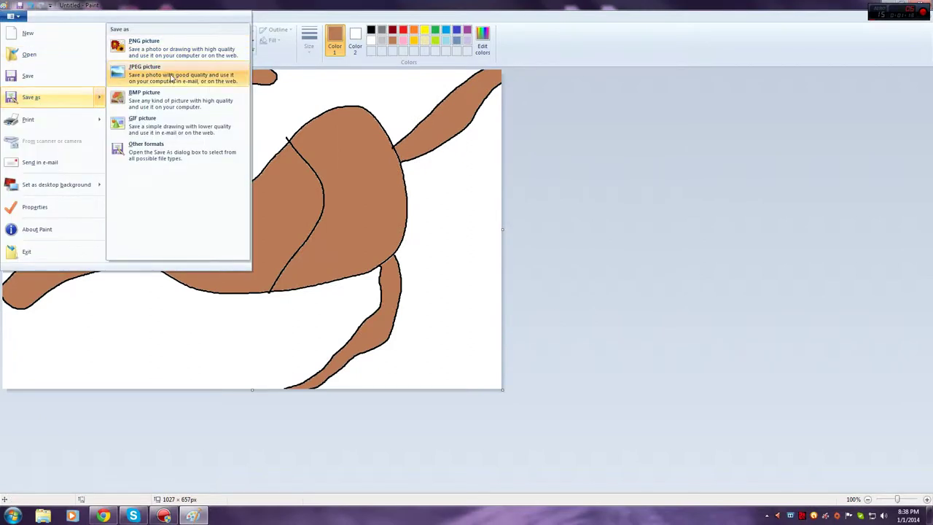
click(167, 48)
click(187, 212)
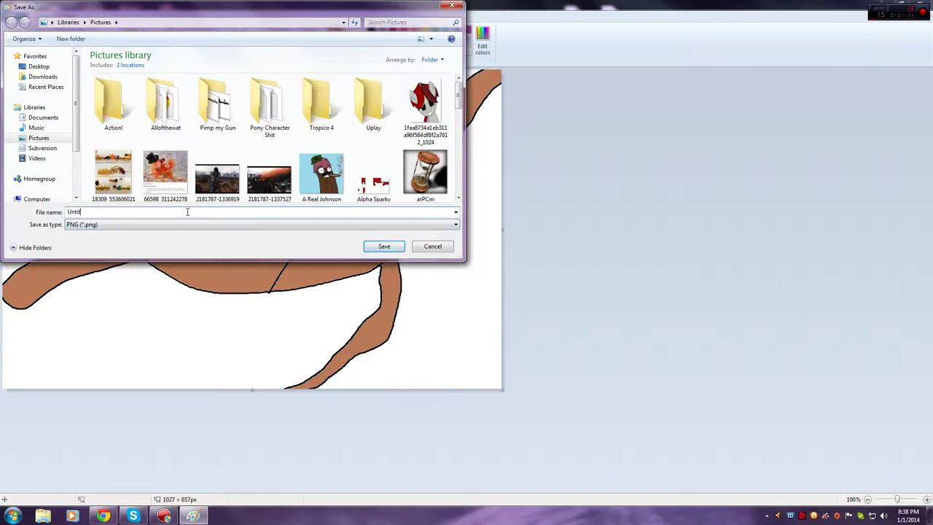
key(BackSpace)
key(BackSpace)
text(Shitty)
key(Return)
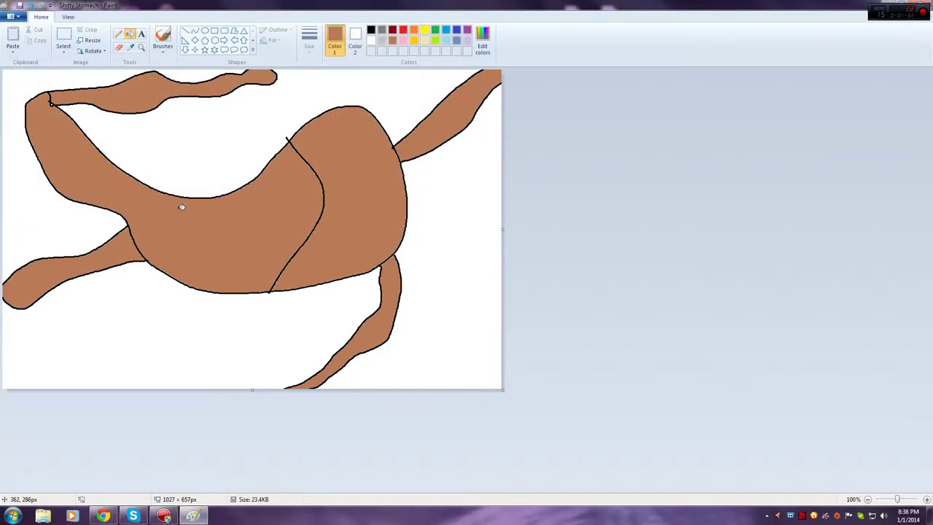
- Start a new picture and brush a black outline of a shallow bowl shape across the canvas, with a thin rounded strip along its top edge
click(11, 18)
click(27, 34)
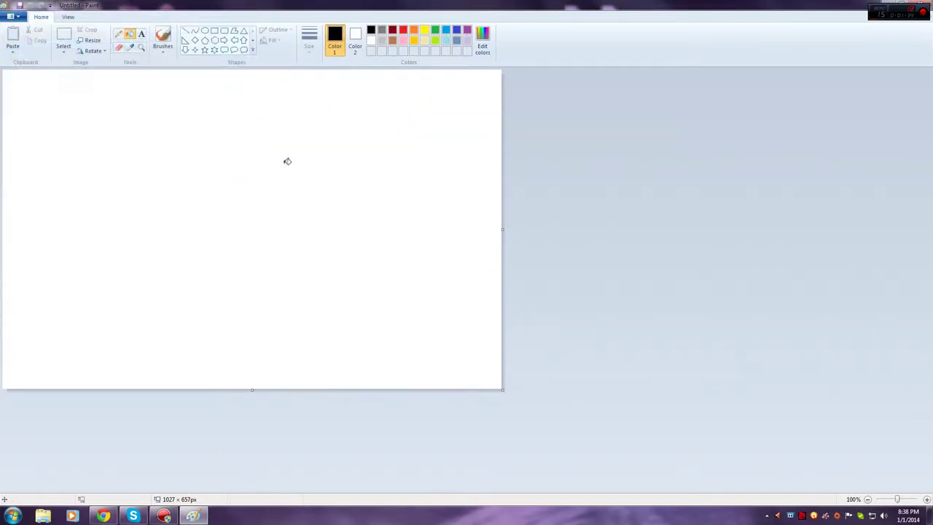
click(161, 35)
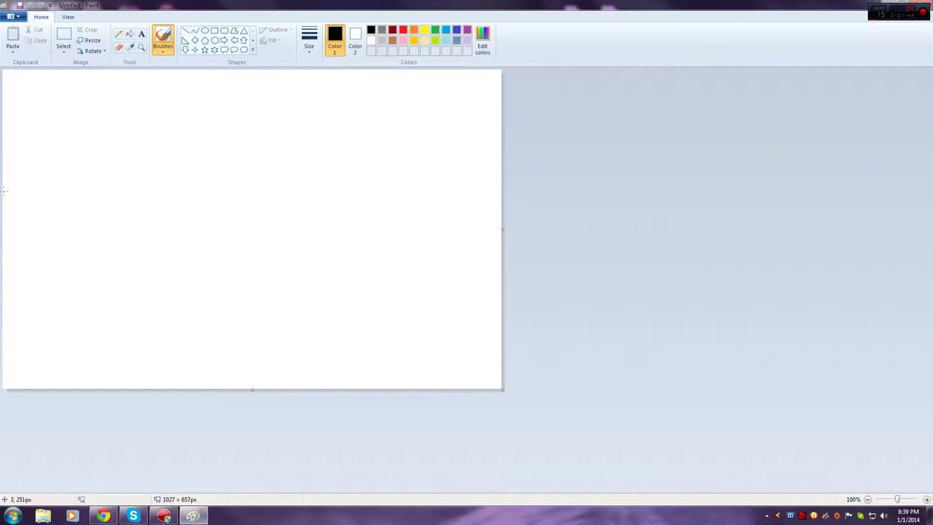
mouse_move(3, 177)
mouse_down()
mouse_move(25, 218)
mouse_move(58, 236)
mouse_move(209, 263)
mouse_move(456, 235)
mouse_move(500, 186)
mouse_move(4, 180)
mouse_up()
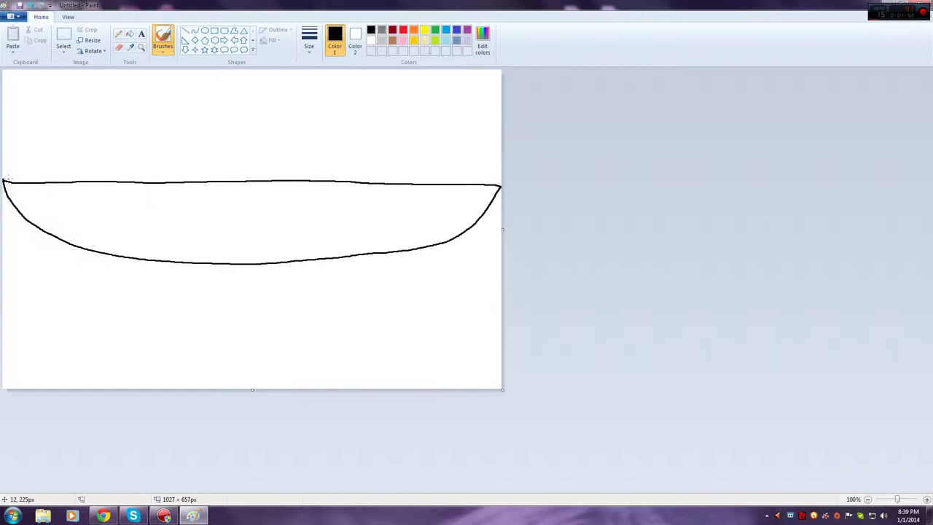
mouse_move(5, 179)
mouse_down()
mouse_move(111, 161)
mouse_move(340, 156)
mouse_move(494, 169)
mouse_up()
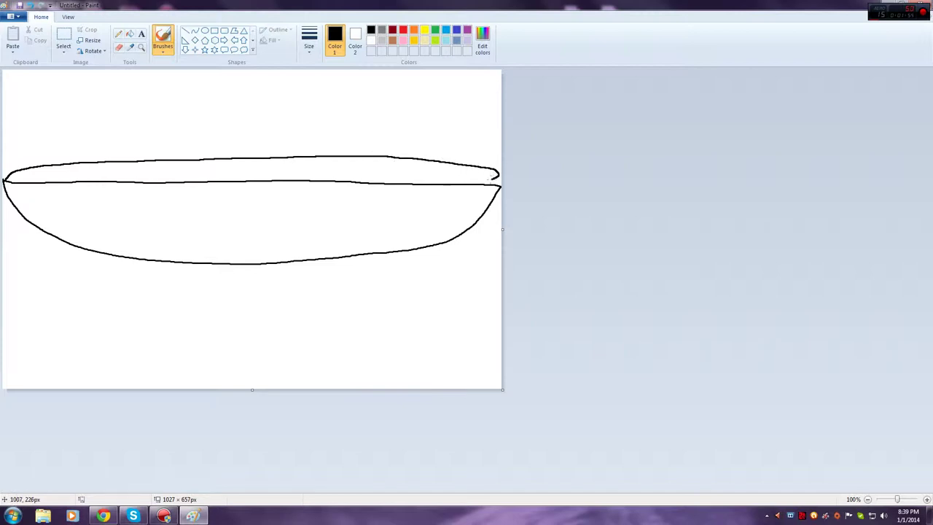
- Fill the thin upper strip with orange and the large lower shape with brown
click(413, 31)
click(130, 33)
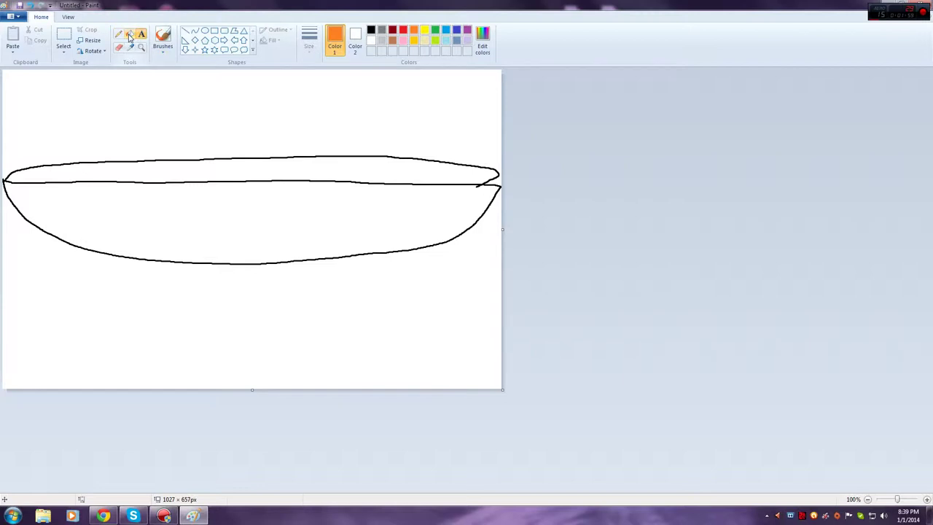
click(291, 173)
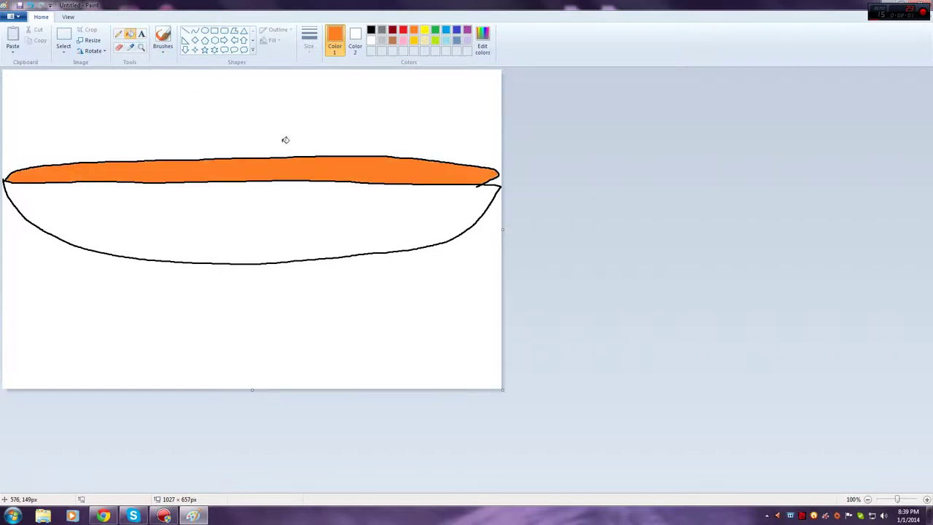
click(393, 40)
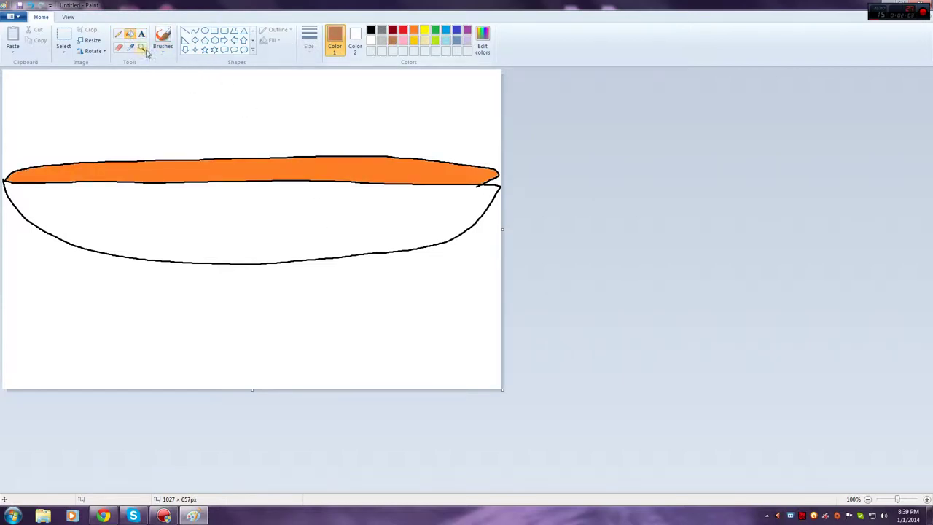
click(205, 214)
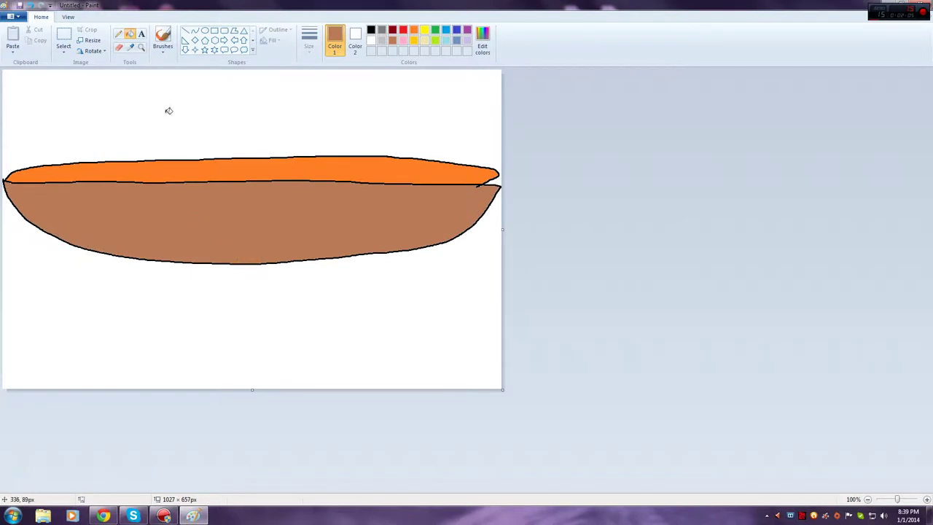
- Mix a custom red-orange with Red 217, Green 83, Blue 49 and fill both the lower shape and the upper strip with it
click(403, 30)
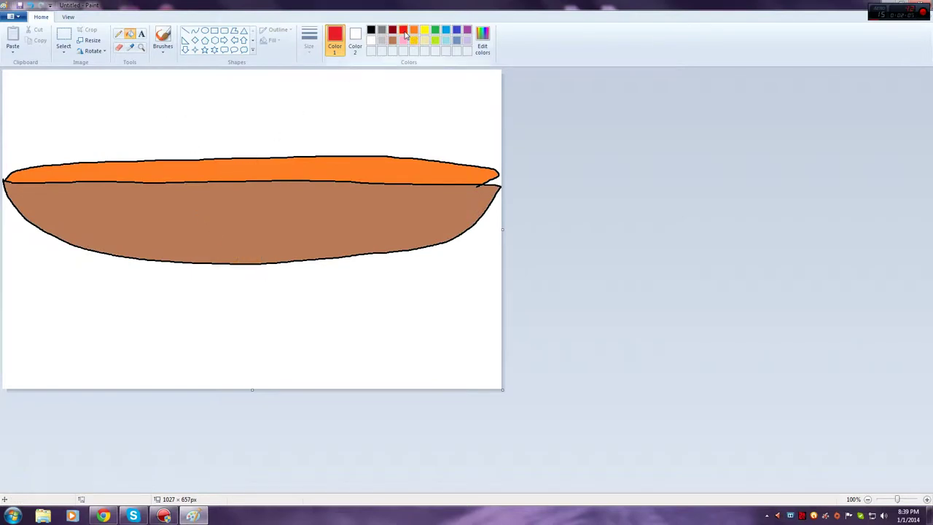
click(489, 51)
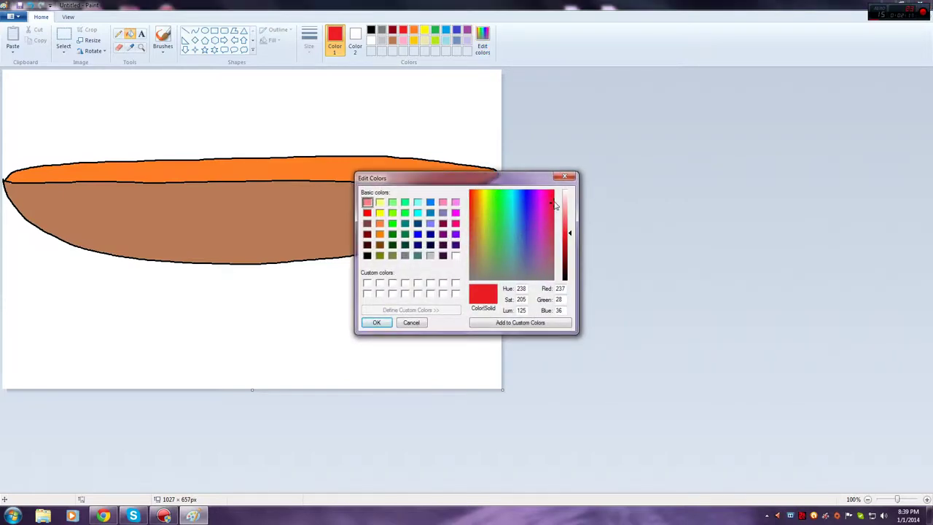
drag(549, 207, 472, 217)
click(527, 328)
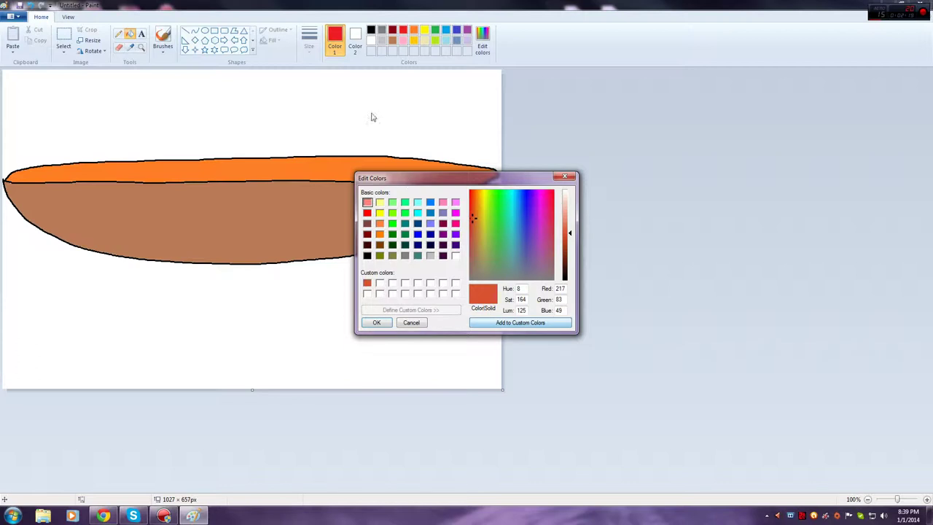
click(376, 322)
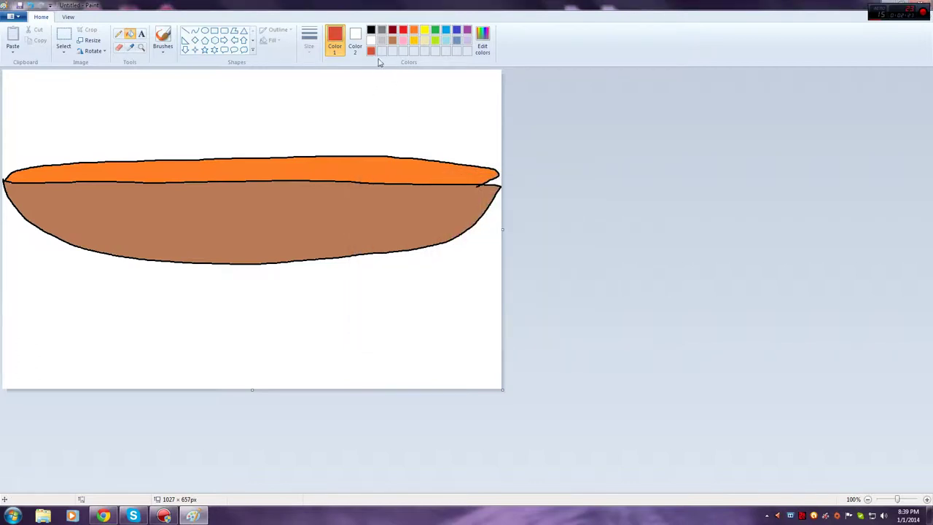
click(233, 230)
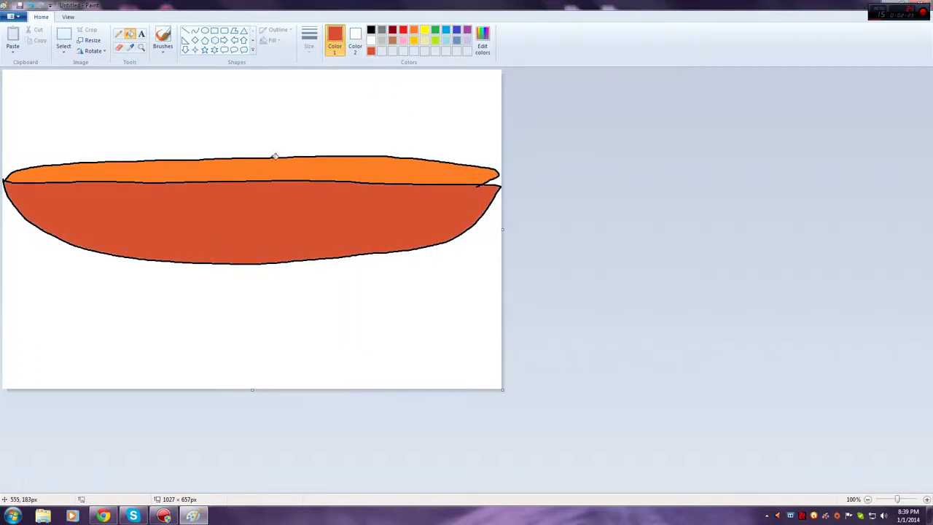
click(295, 172)
- Fill the large lower shape with brown and save the drawing as a PNG picture named "Hot dog" in the Pictures library
click(392, 41)
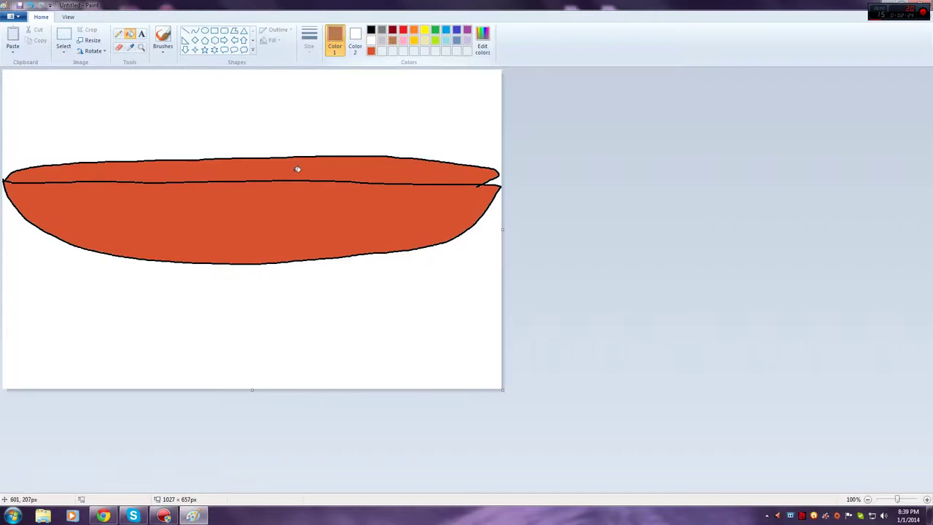
click(260, 216)
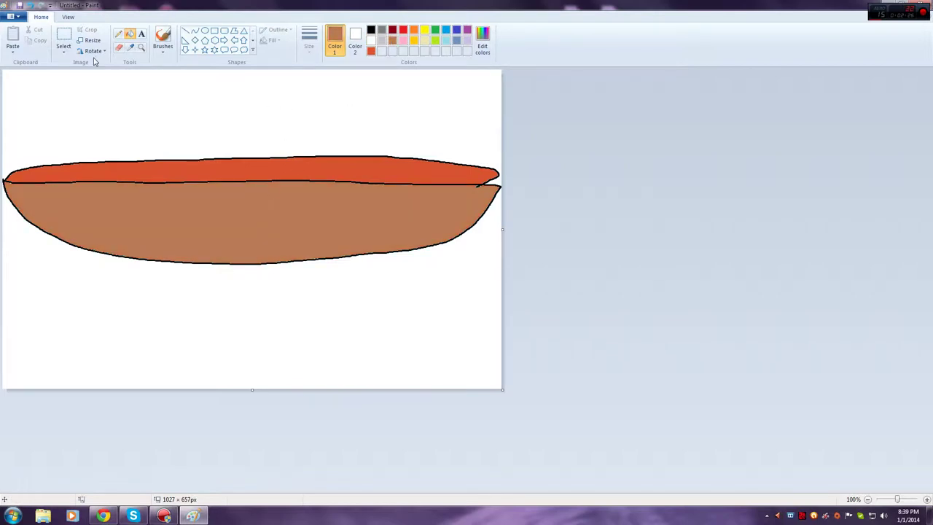
click(11, 16)
click(63, 97)
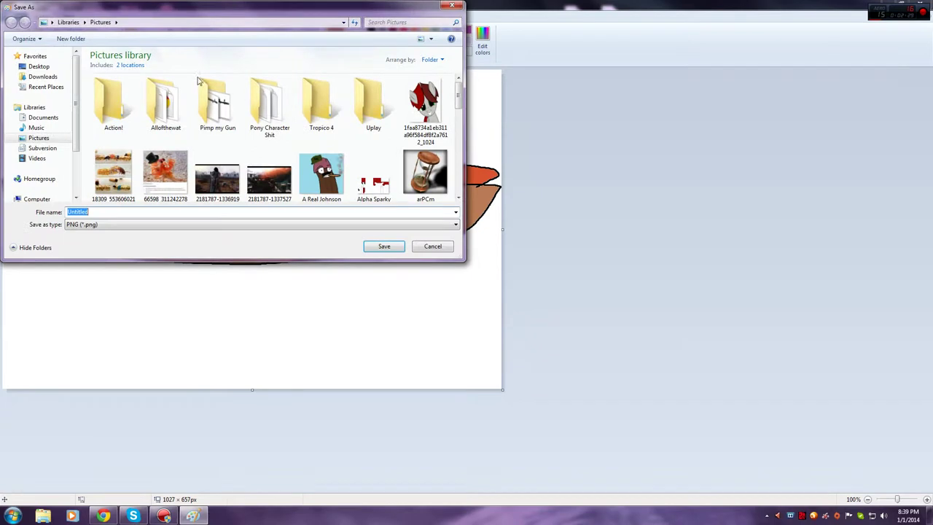
click(95, 212)
text(Hot dog)
key(Return)
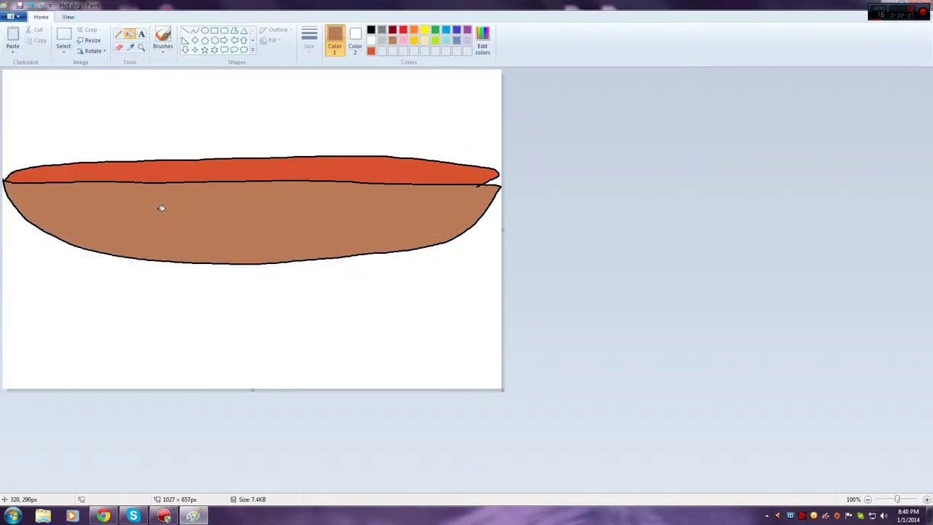
- Start a new picture and brush a black outline of a tall triangle with an oval eye and round pupil inside it
click(22, 16)
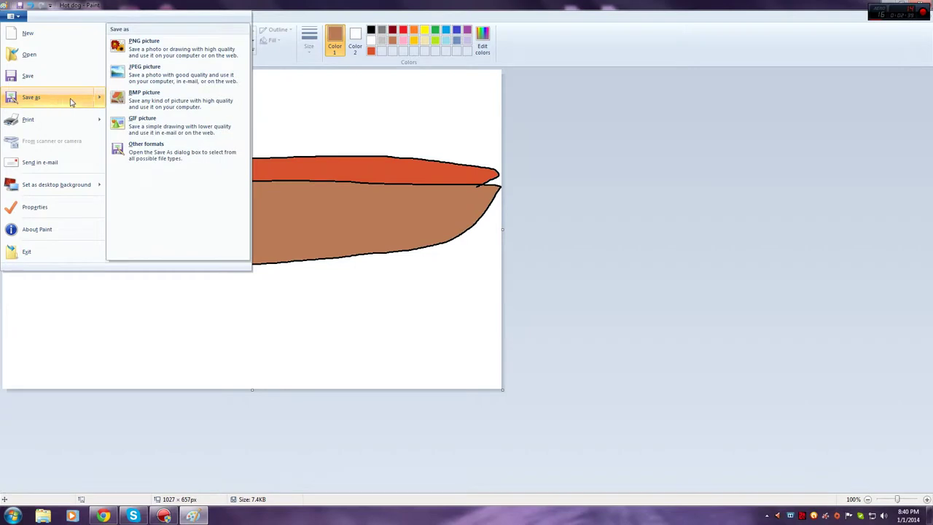
click(41, 42)
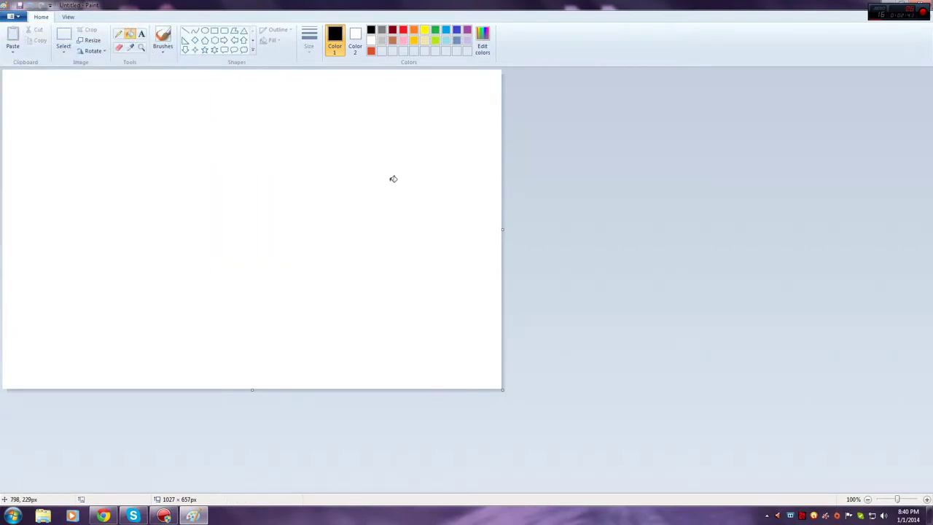
click(163, 515)
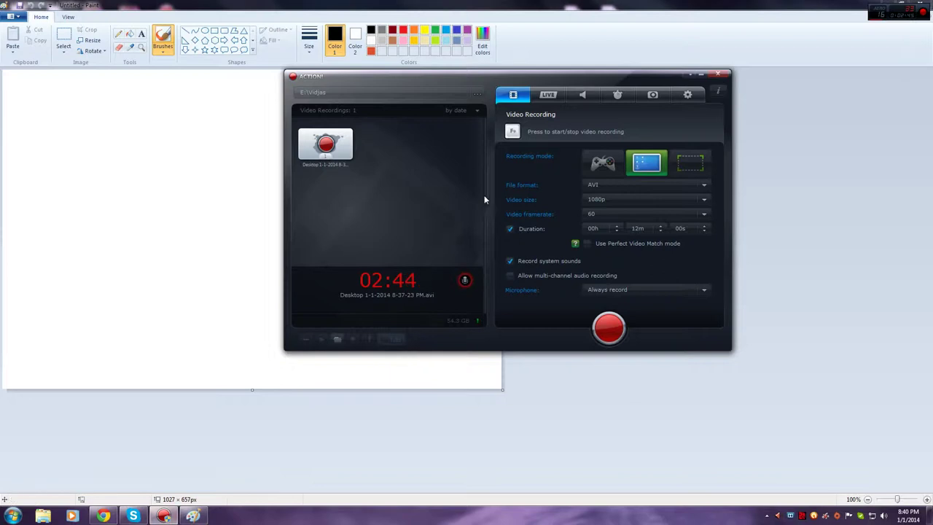
click(690, 74)
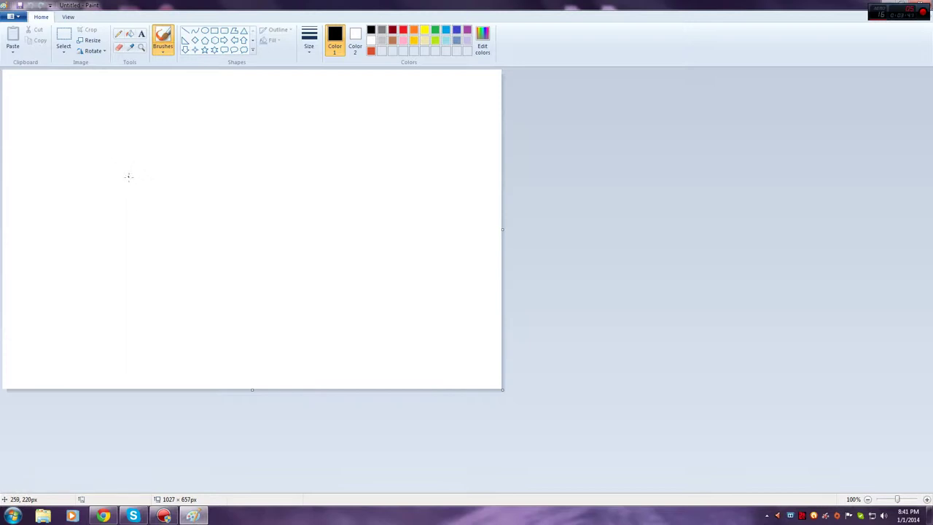
mouse_move(80, 230)
mouse_down()
mouse_move(180, 98)
mouse_move(200, 244)
mouse_move(76, 230)
mouse_up()
mouse_move(148, 162)
mouse_down()
mouse_move(183, 167)
mouse_move(143, 180)
mouse_move(150, 163)
mouse_move(175, 179)
mouse_move(156, 166)
mouse_up()
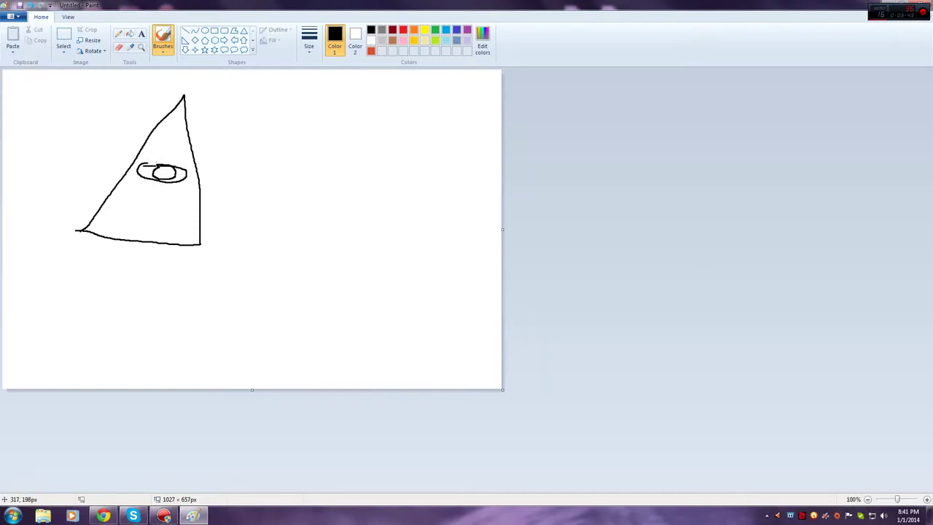
- Fill the triangle with red and the round pupil with black
click(403, 30)
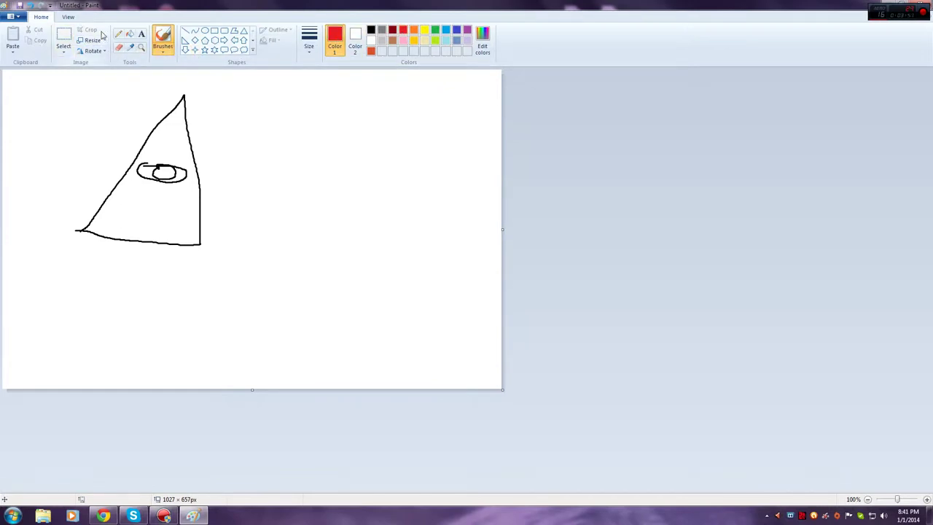
click(129, 34)
click(182, 219)
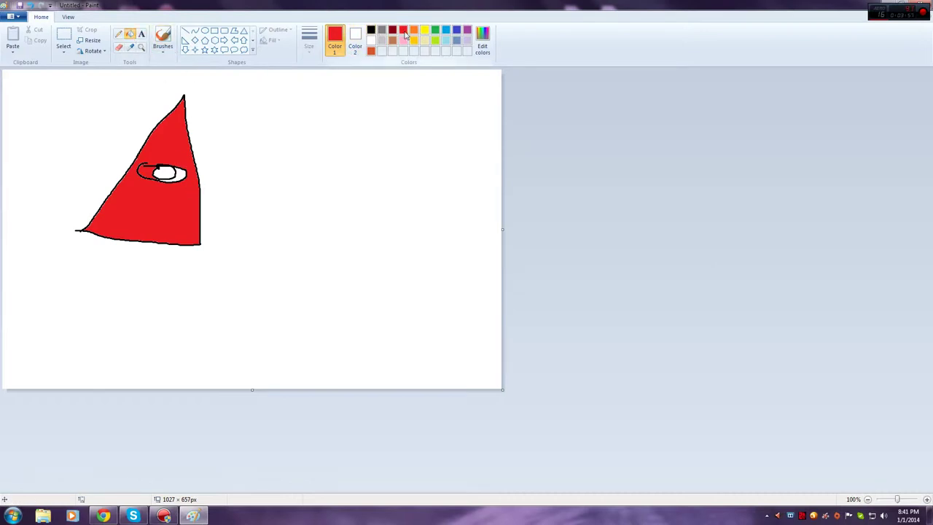
click(371, 31)
click(165, 172)
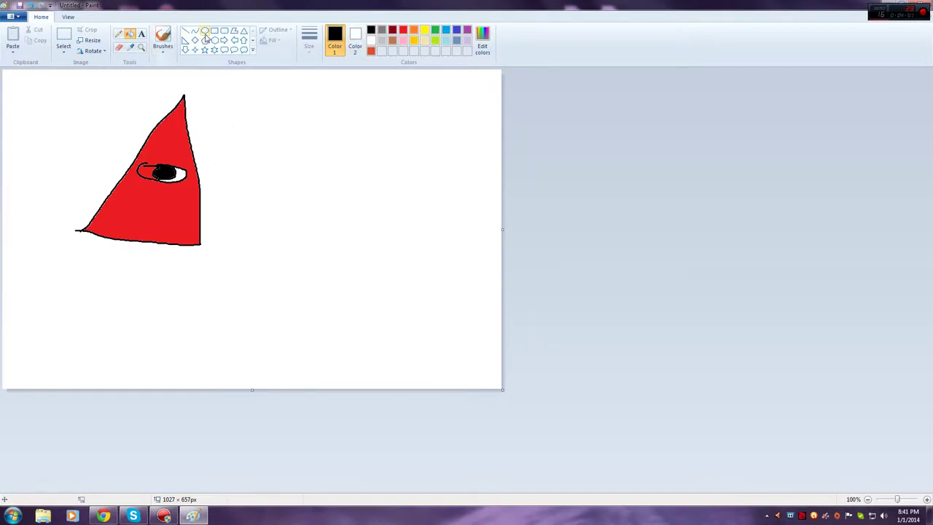
- Close the gap in the eye's outline with a black brush dab and fill both sides of the eye with green
click(166, 41)
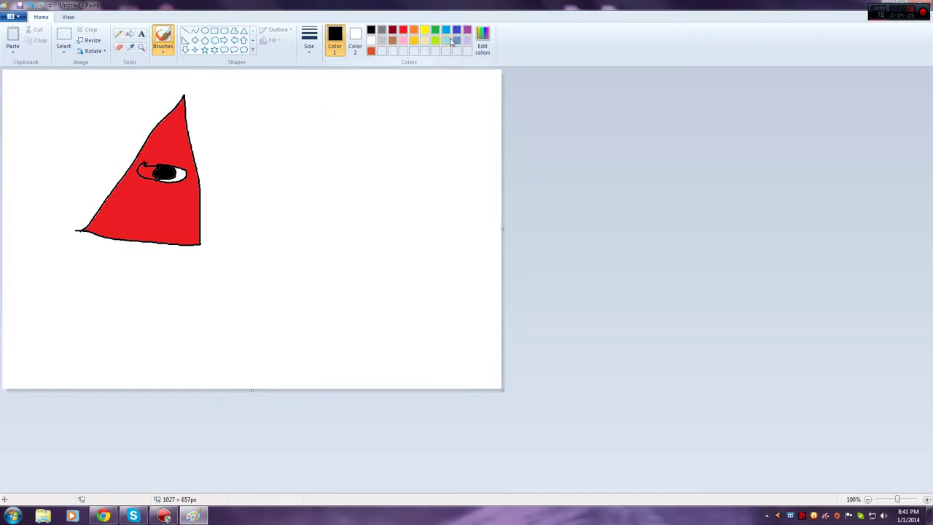
click(131, 34)
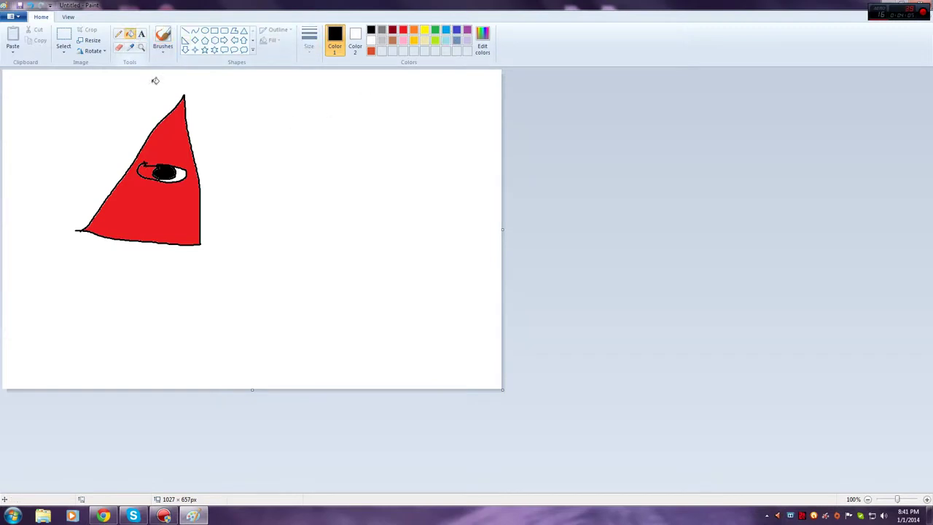
click(435, 30)
click(182, 173)
click(145, 172)
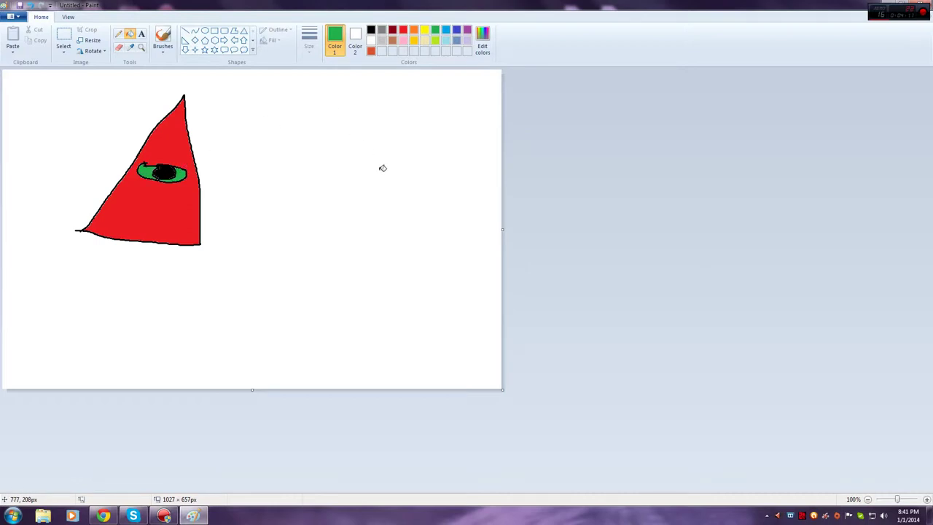
- Save the triangle drawing as a PNG picture named "Illuminatti" in the Pictures library
click(10, 15)
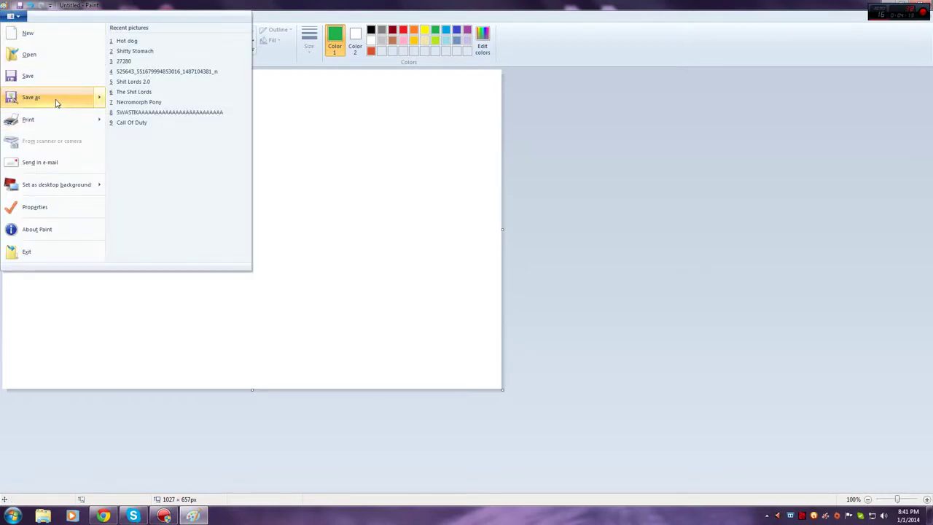
click(177, 48)
click(246, 210)
key(BackSpace)
key(BackSpace)
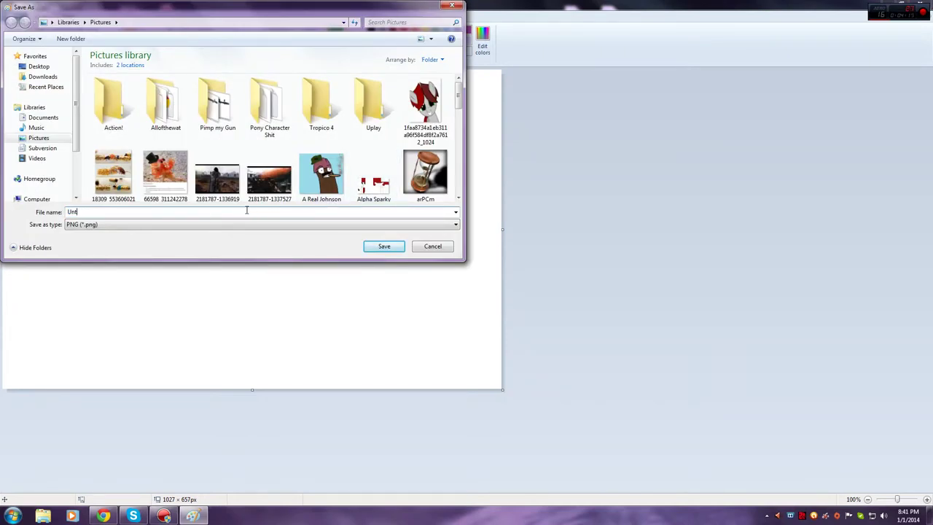
key(BackSpace)
key(BackSpace)
key(BackSpace)
text(Illumi)
key(Return)
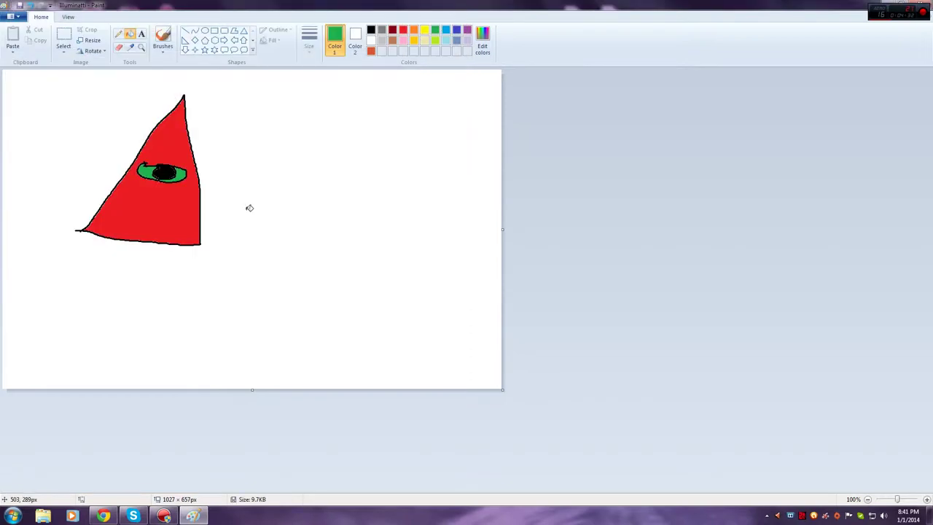
- Start a new picture and brush a black stick figure with a wide oval head, a long body line and two spread legs
click(13, 19)
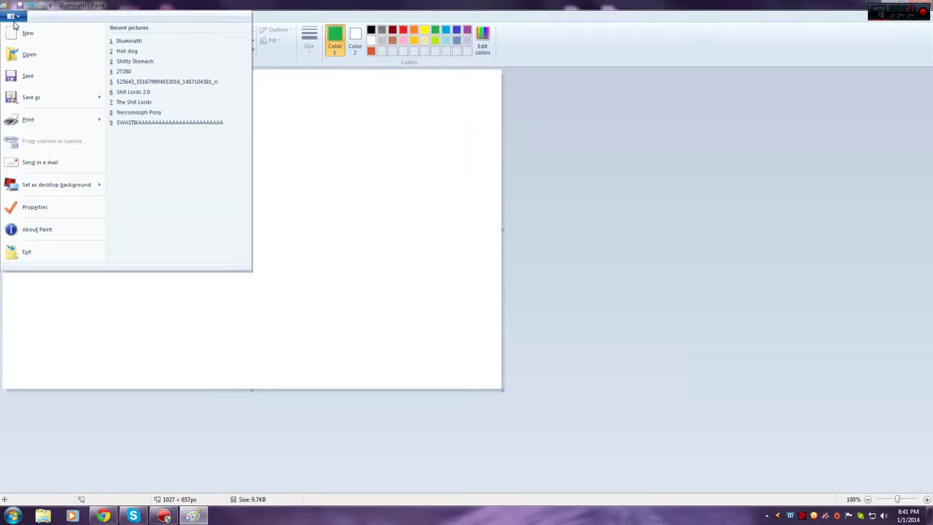
click(46, 41)
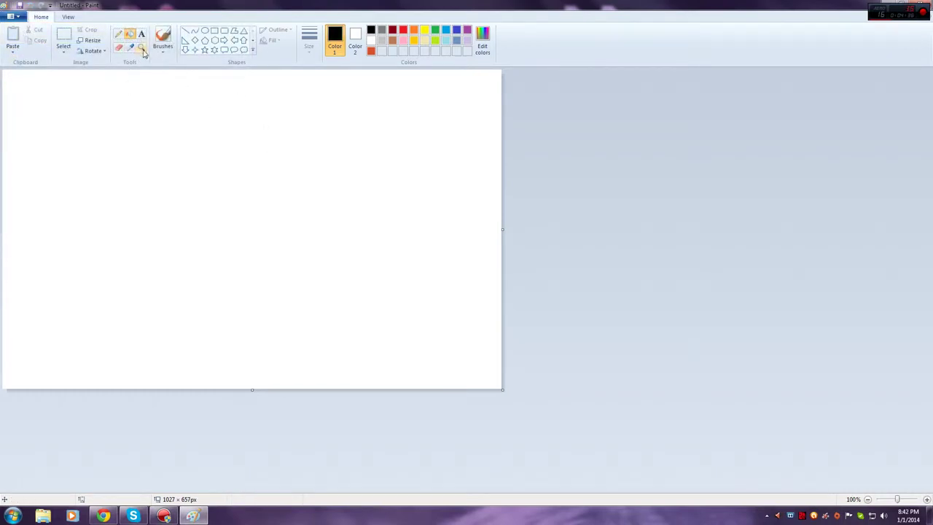
click(161, 38)
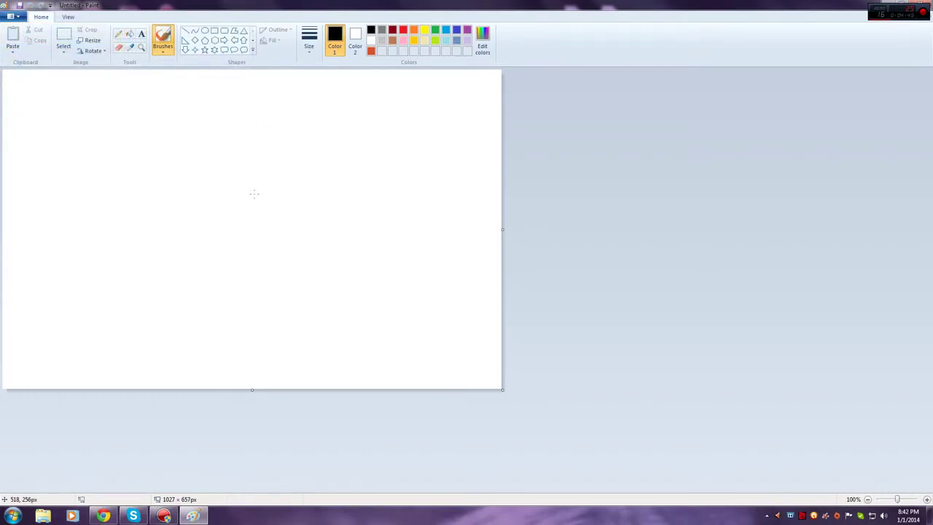
click(169, 516)
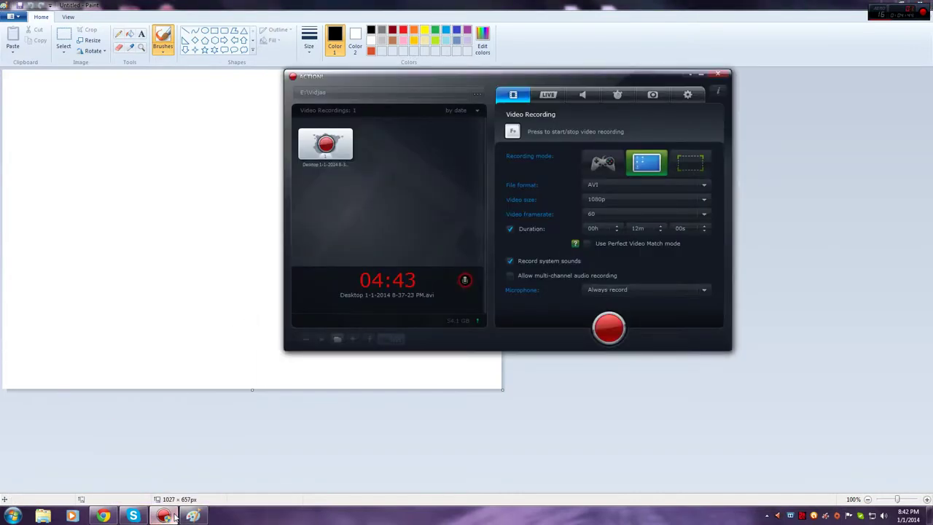
click(172, 516)
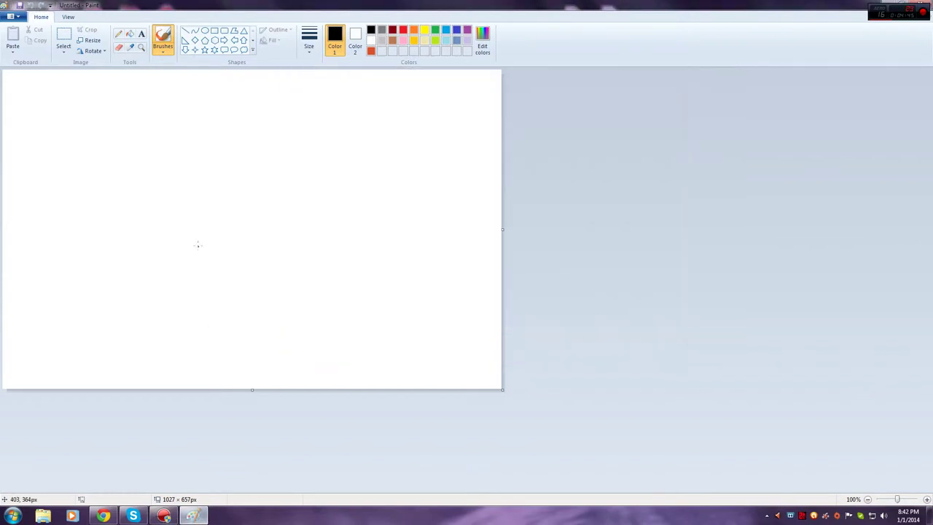
mouse_move(130, 108)
mouse_down()
mouse_move(144, 162)
mouse_move(120, 127)
mouse_move(129, 106)
mouse_up()
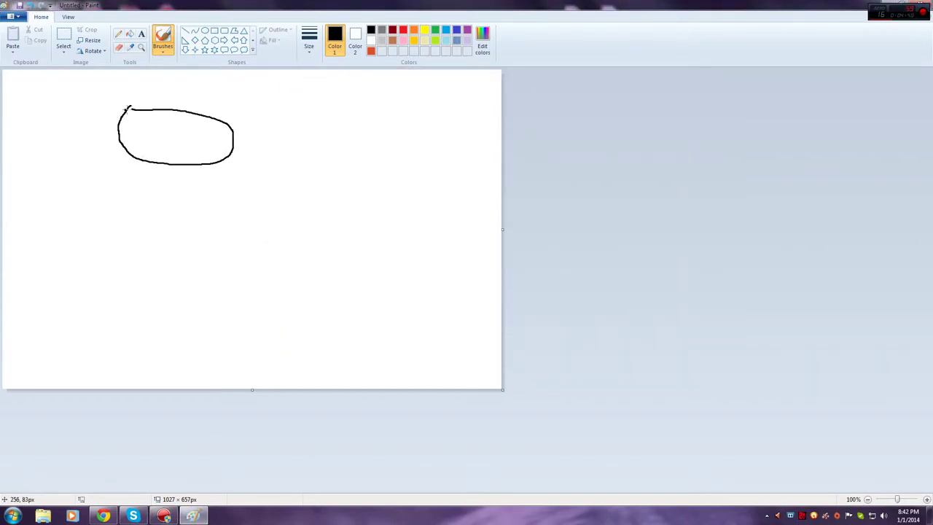
mouse_move(174, 163)
mouse_down()
mouse_move(169, 316)
mouse_move(113, 368)
mouse_up()
mouse_move(174, 315)
mouse_down()
mouse_move(187, 350)
mouse_move(217, 373)
mouse_up()
- Brush the figure's two arms, one hanging down with a hand and one raised holding a small angular pistol-like shape beside the head
mouse_move(164, 227)
mouse_down()
mouse_move(202, 238)
mouse_move(250, 215)
mouse_move(267, 196)
mouse_move(249, 153)
mouse_up()
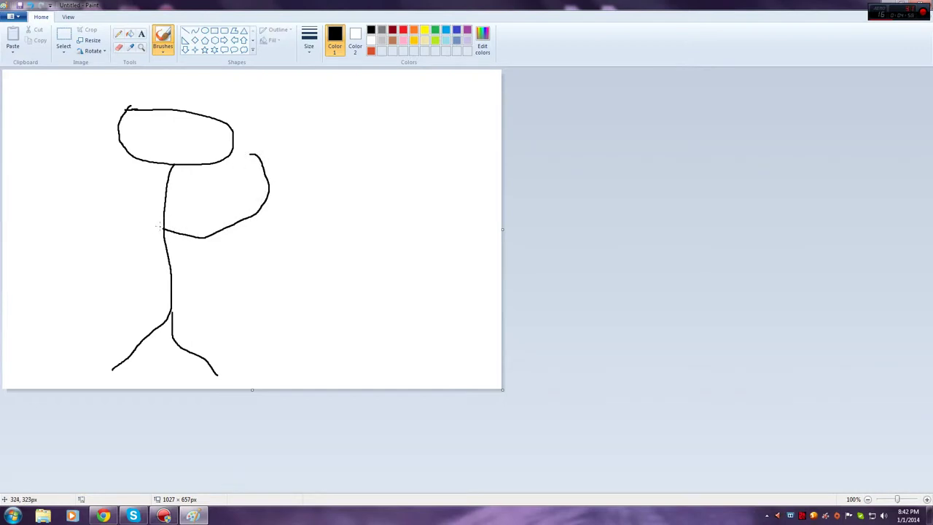
mouse_move(162, 228)
mouse_down()
mouse_move(145, 297)
mouse_move(154, 300)
mouse_up()
mouse_move(249, 154)
mouse_down()
mouse_move(263, 127)
mouse_move(233, 125)
mouse_move(253, 157)
mouse_move(243, 153)
mouse_up()
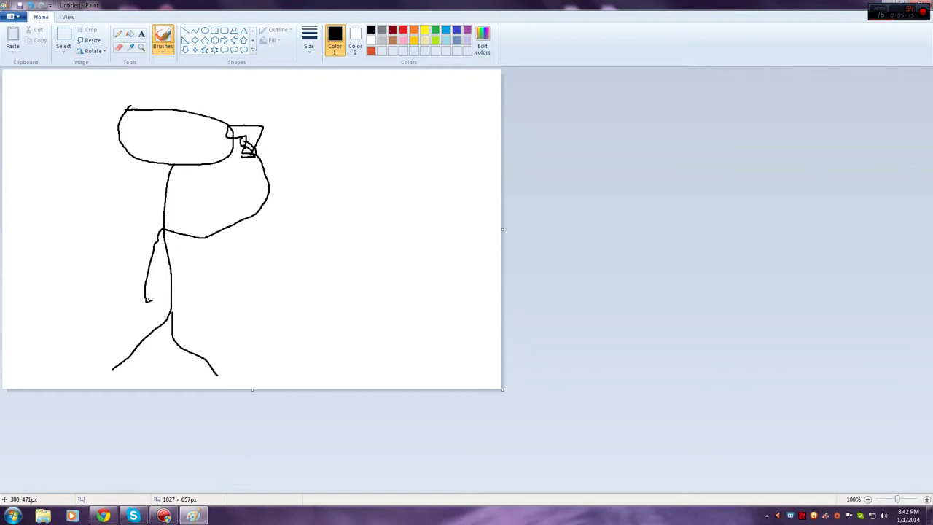
drag(146, 301, 133, 311)
- Brush two eyes and a downturned mouth on the head, and fill both eyes with brown
mouse_move(198, 127)
mouse_down()
mouse_move(178, 136)
mouse_move(196, 128)
mouse_move(140, 125)
mouse_move(148, 119)
mouse_up()
drag(146, 150, 188, 148)
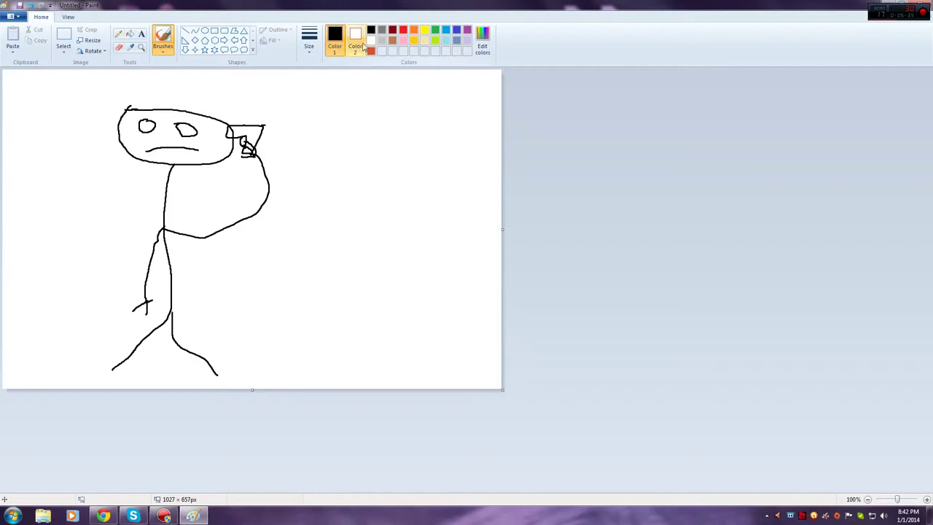
click(392, 40)
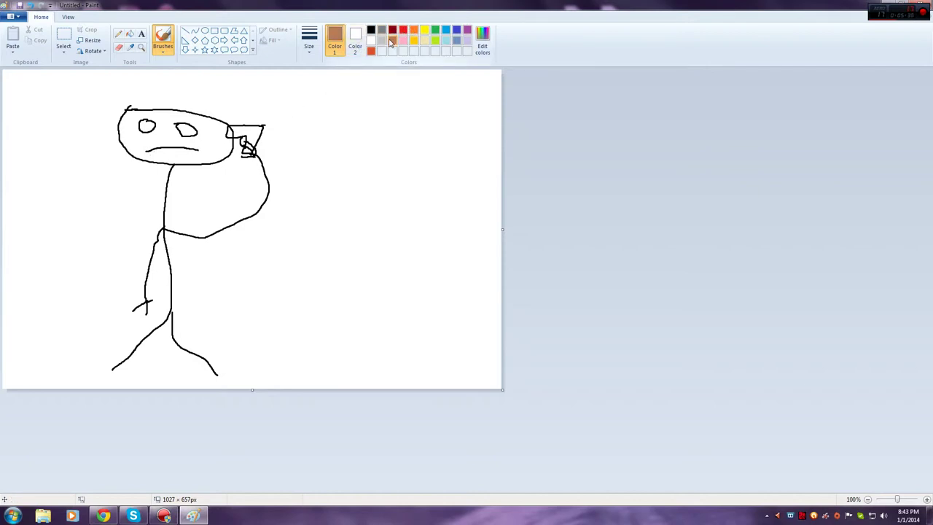
click(130, 34)
click(191, 131)
click(146, 126)
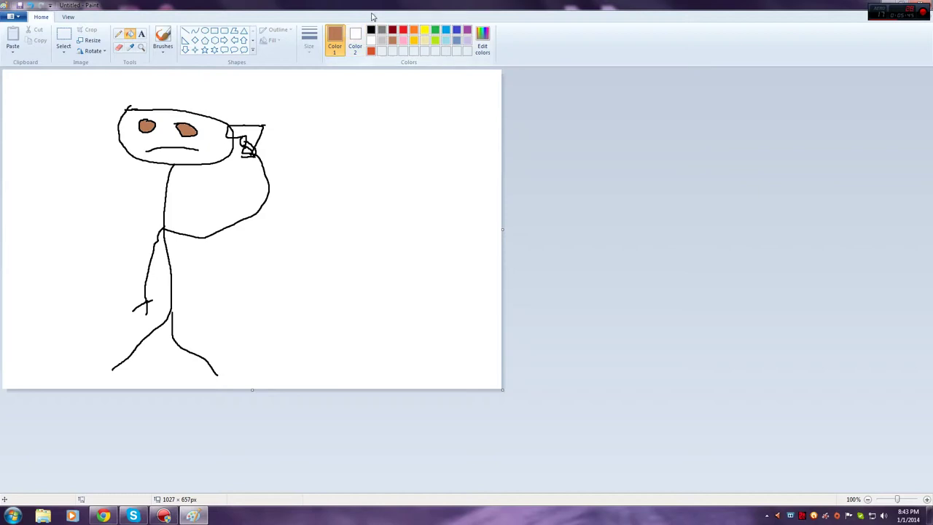
- Scribble red hair with the brush across the top of the head and down both sides
click(403, 30)
click(164, 38)
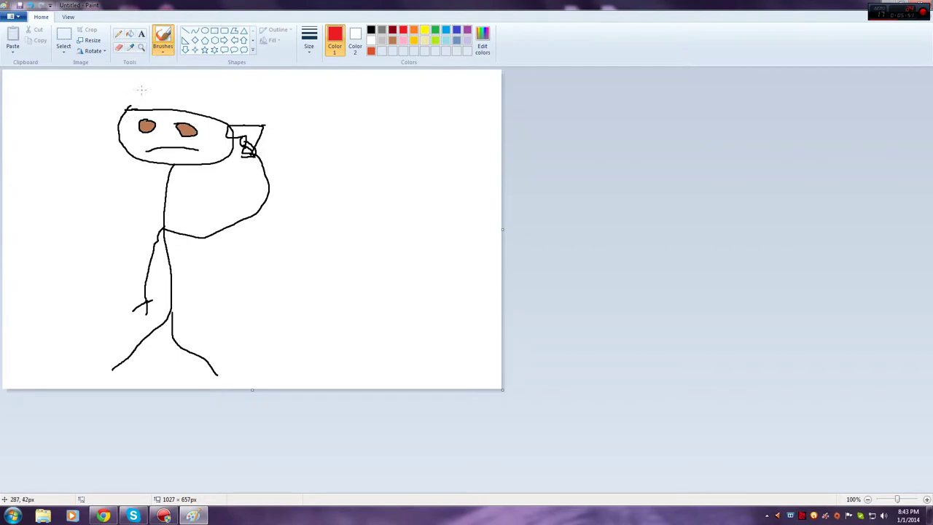
mouse_move(143, 106)
mouse_down()
mouse_move(222, 116)
mouse_move(122, 108)
mouse_move(108, 115)
mouse_move(124, 107)
mouse_move(98, 162)
mouse_move(178, 107)
mouse_move(229, 115)
mouse_move(135, 117)
mouse_move(121, 109)
mouse_move(86, 137)
mouse_move(101, 125)
mouse_move(131, 157)
mouse_move(102, 133)
mouse_move(134, 149)
mouse_move(121, 111)
mouse_up()
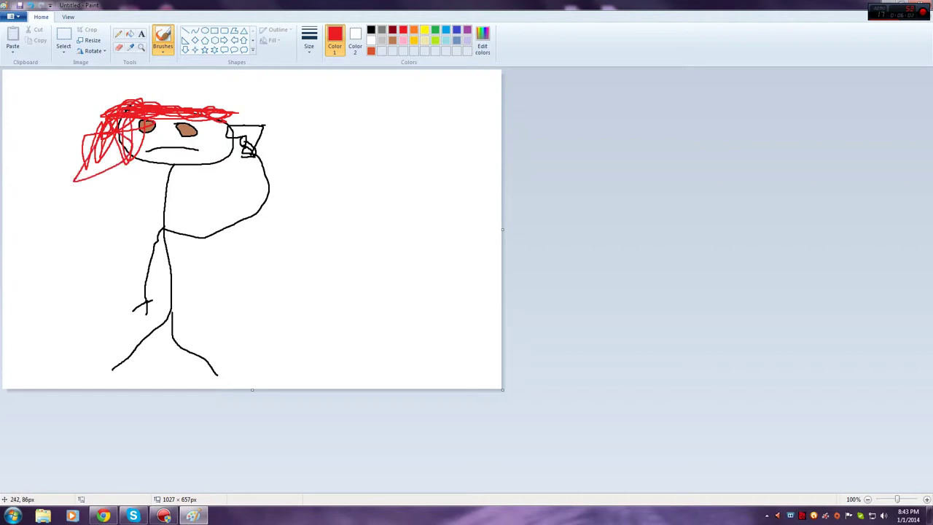
mouse_move(205, 118)
mouse_down()
mouse_move(219, 185)
mouse_move(222, 158)
mouse_up()
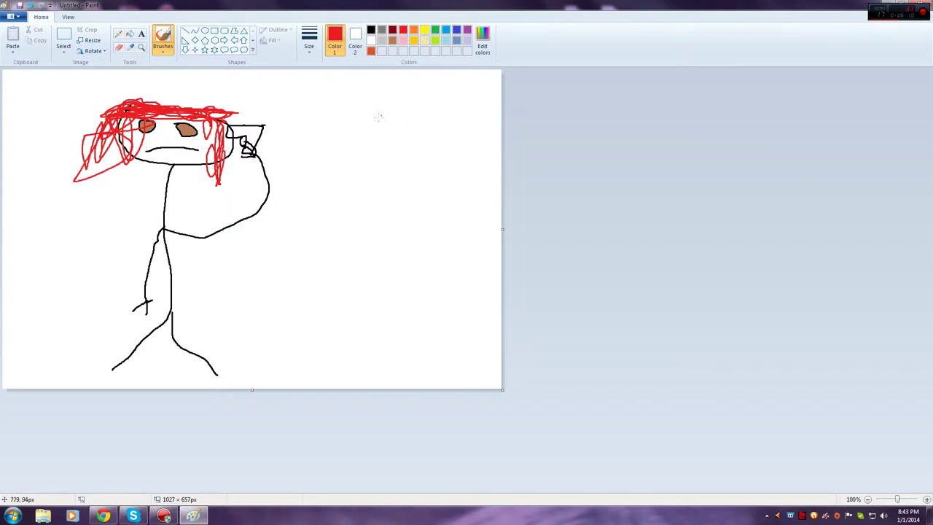
- Brush black lines from the right eye to the head's edge, a small oblong above the held object, and a small figure over the hair
click(372, 31)
mouse_move(198, 132)
mouse_down()
mouse_move(225, 132)
mouse_move(207, 132)
mouse_up()
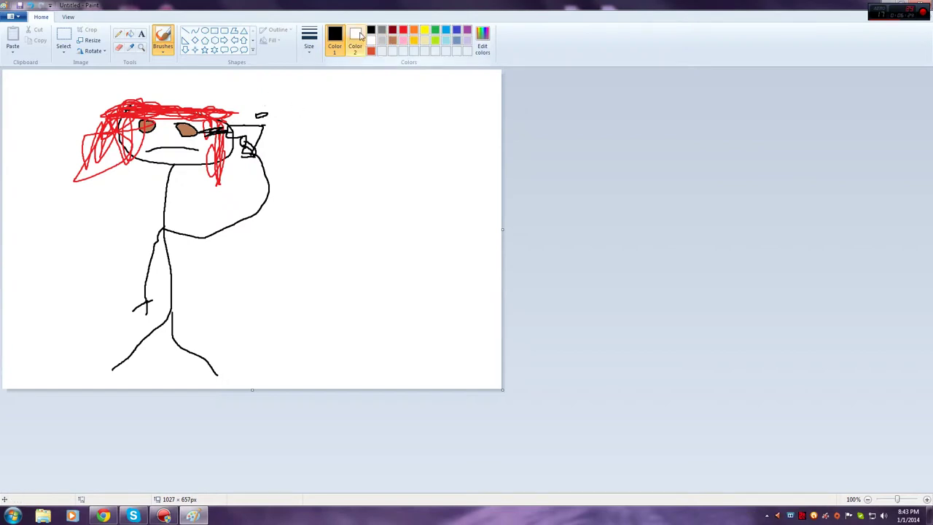
mouse_move(230, 114)
mouse_down()
mouse_move(213, 127)
mouse_move(219, 115)
mouse_up()
mouse_move(221, 159)
mouse_down()
mouse_move(240, 190)
mouse_move(222, 159)
mouse_move(219, 184)
mouse_up()
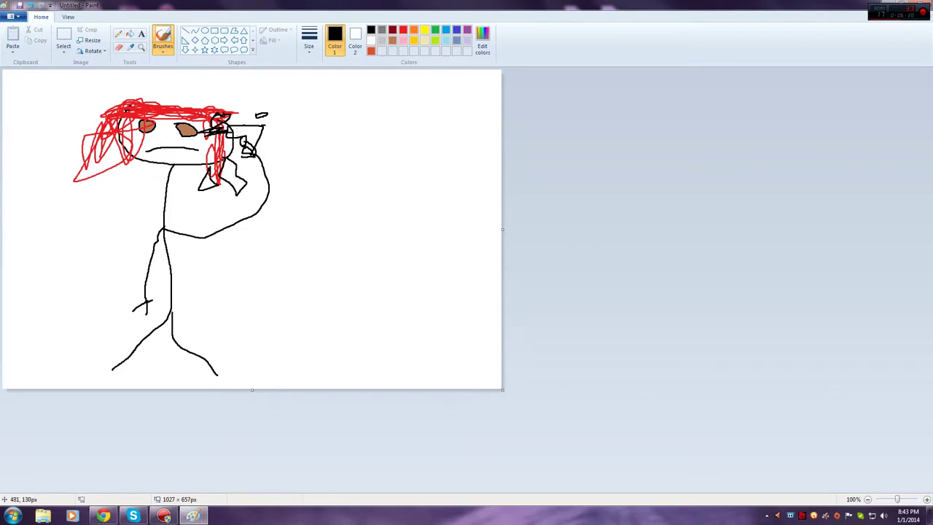
- Brush angular lines in the custom red-orange around the small black figure, reaching above the head and down to the body
click(371, 51)
mouse_move(219, 116)
mouse_down()
mouse_move(211, 150)
mouse_move(166, 197)
mouse_move(246, 162)
mouse_move(218, 89)
mouse_up()
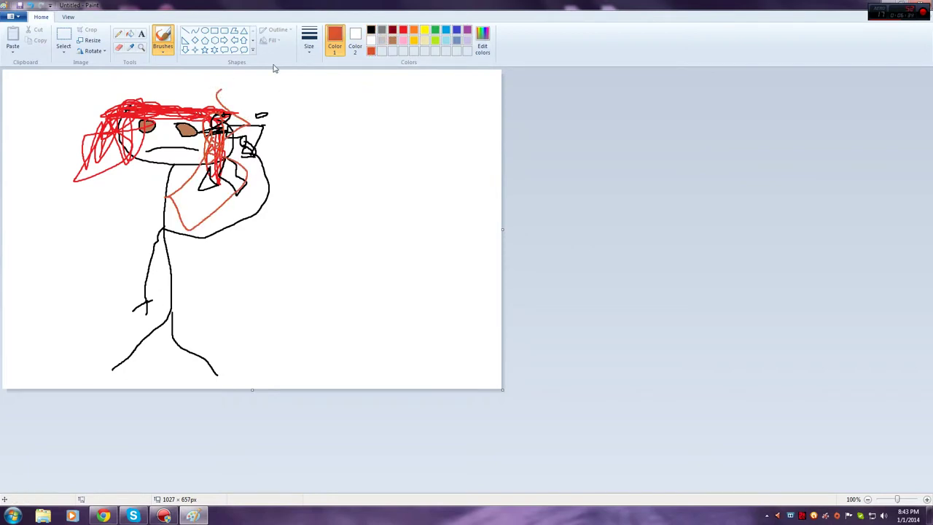
- Scribble pink brush marks over the black figure and red hair beside the head, with a small pink blob above them
click(403, 41)
mouse_move(208, 132)
mouse_down()
mouse_move(233, 142)
mouse_move(201, 175)
mouse_move(207, 185)
mouse_move(207, 137)
mouse_move(237, 111)
mouse_move(228, 91)
mouse_move(254, 93)
mouse_up()
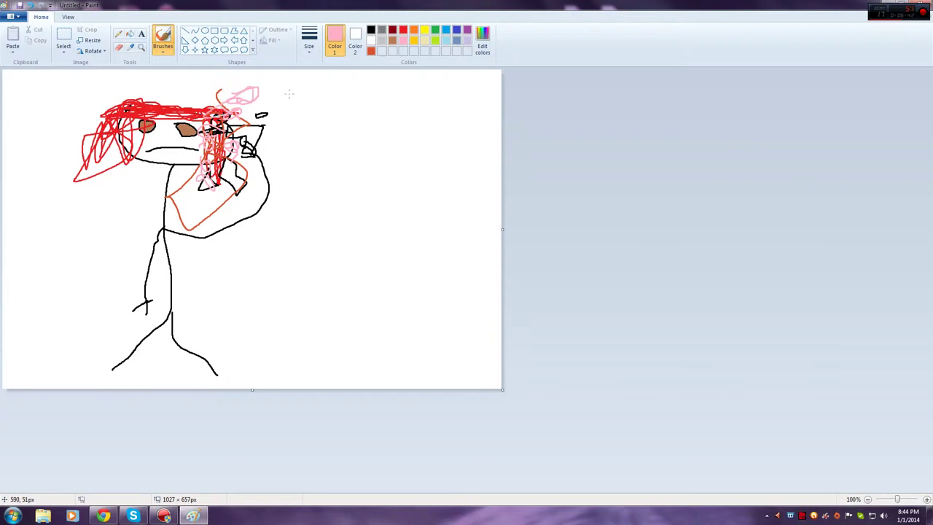
- Save the drawing as a PNG named Suicide in the Pictures library, and start a new blank picture
click(14, 16)
click(52, 100)
click(106, 211)
key(BackSpace)
key(BackSpace)
key(BackSpace)
key(BackSpace)
key(BackSpace)
key(BackSpace)
key(BackSpace)
key(BackSpace)
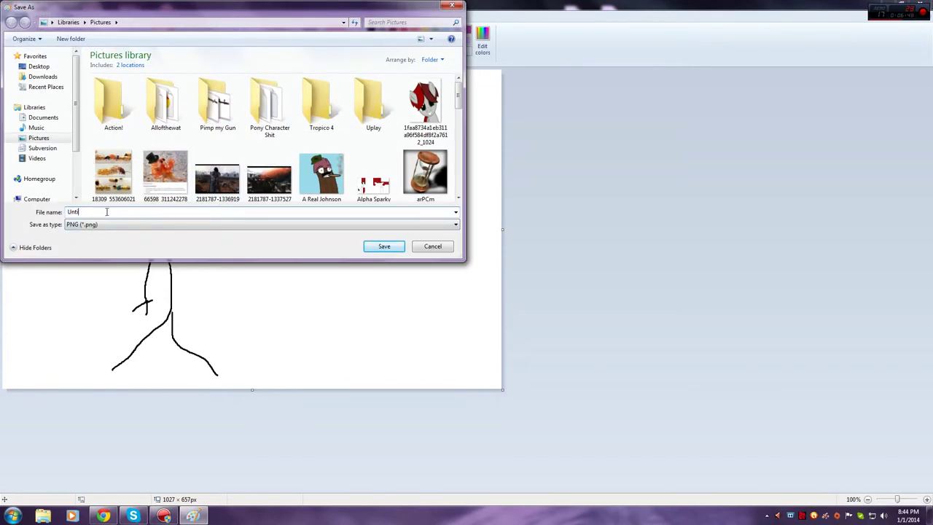
text(uicide)
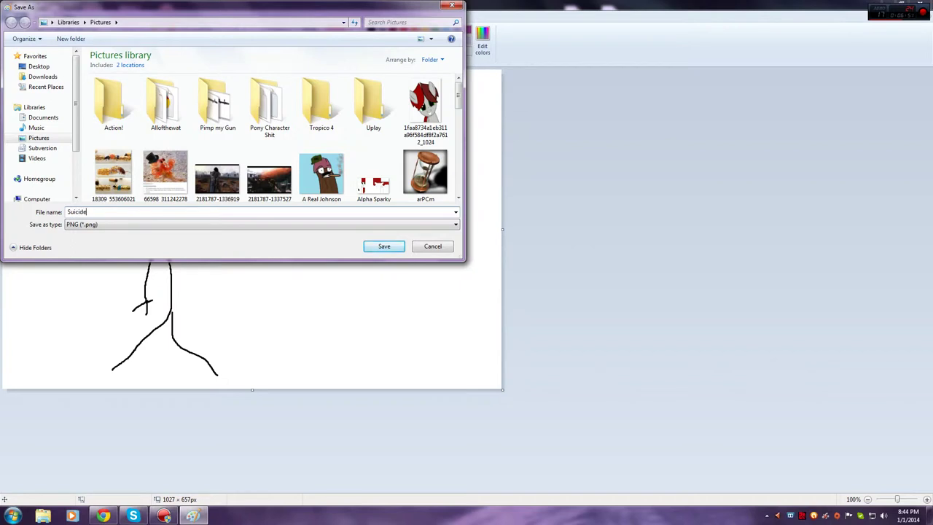
key(Return)
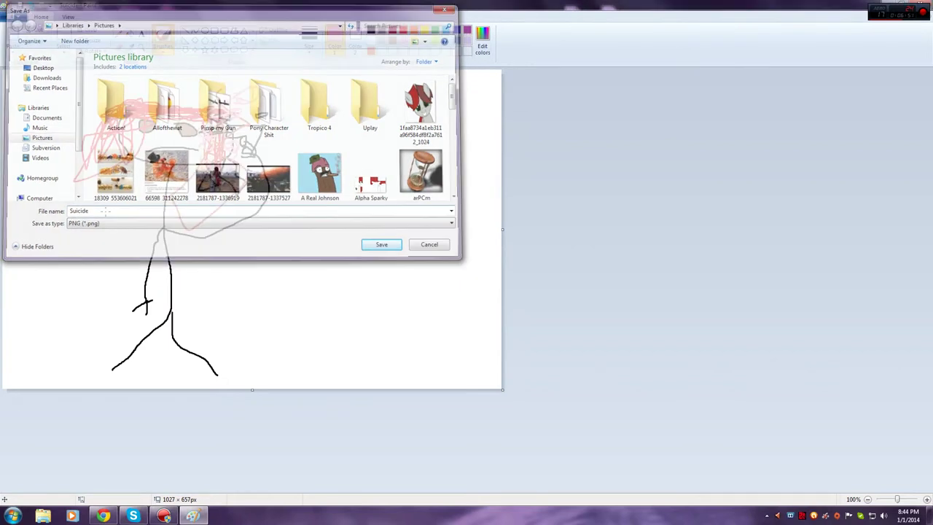
click(21, 15)
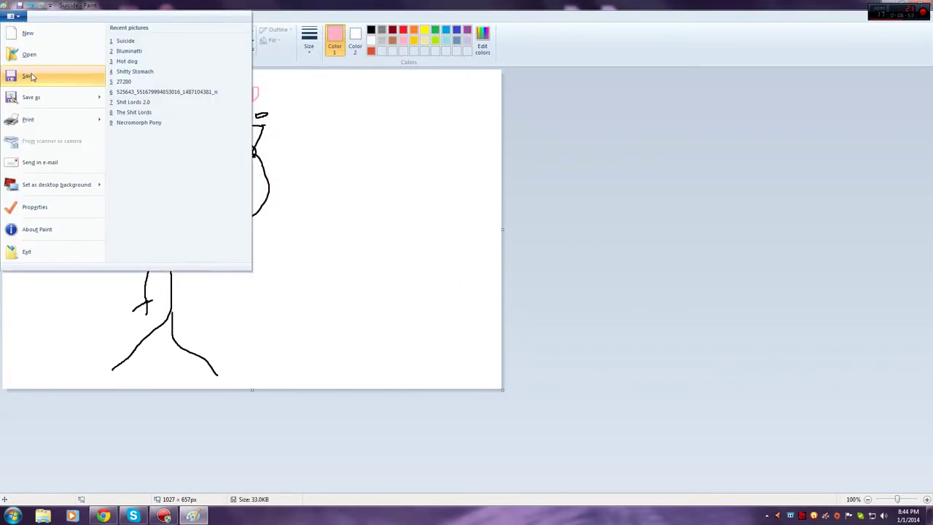
click(32, 33)
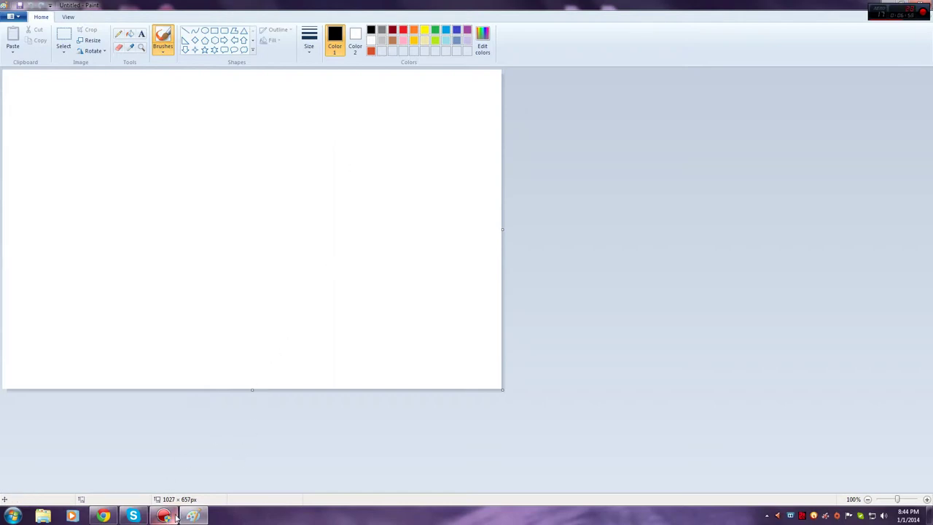
- Hide the Action! recorder window and switch back to the blank picture in Paint
mouse_move(175, 518)
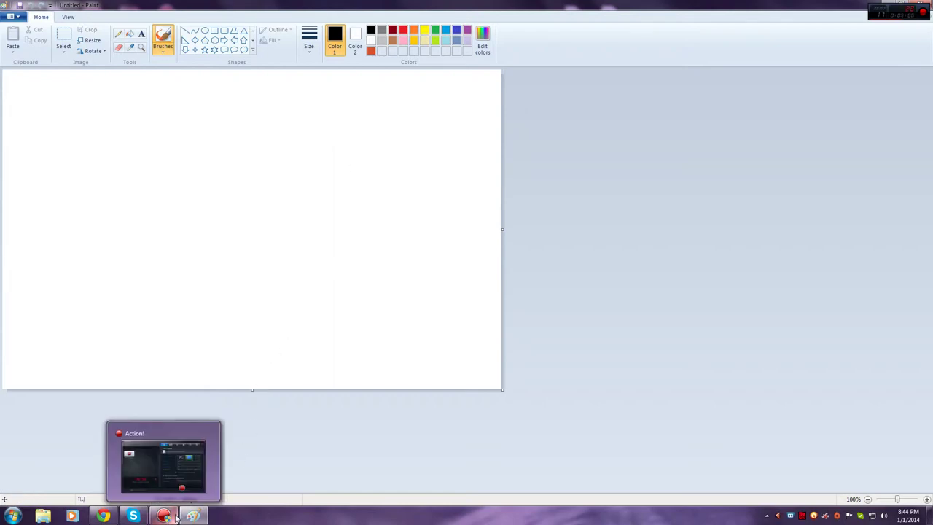
click(881, 6)
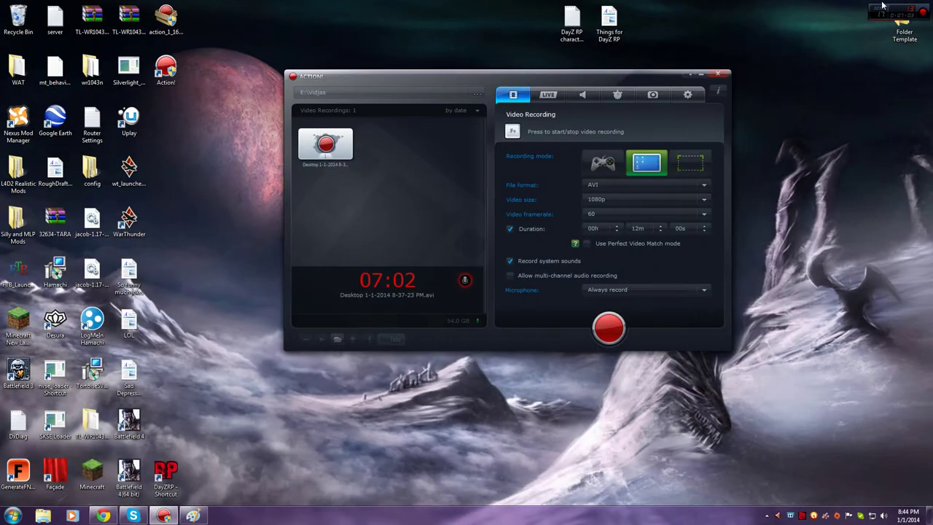
click(691, 75)
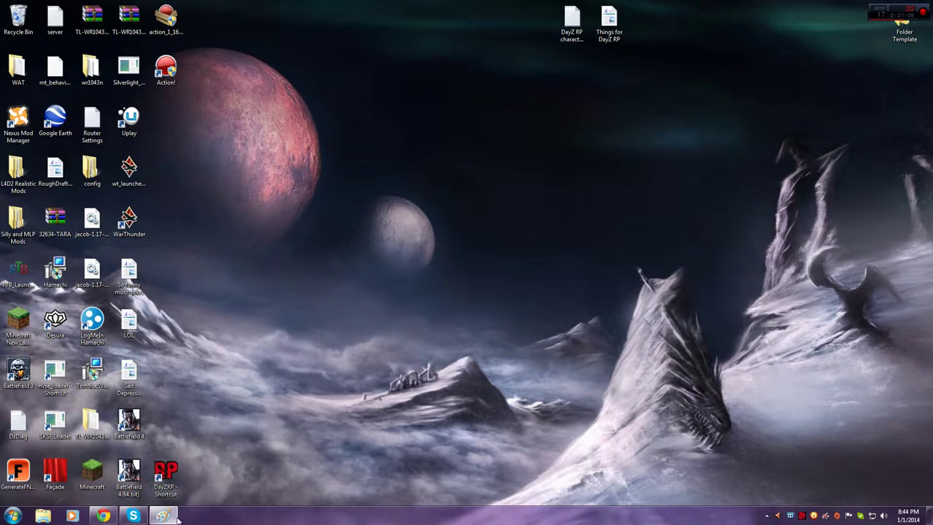
mouse_move(174, 520)
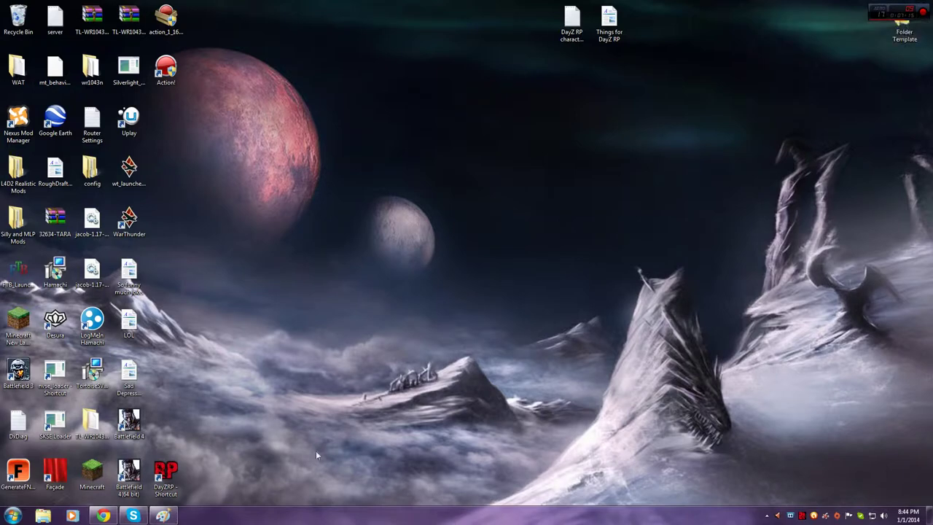
key(alt+Tab)
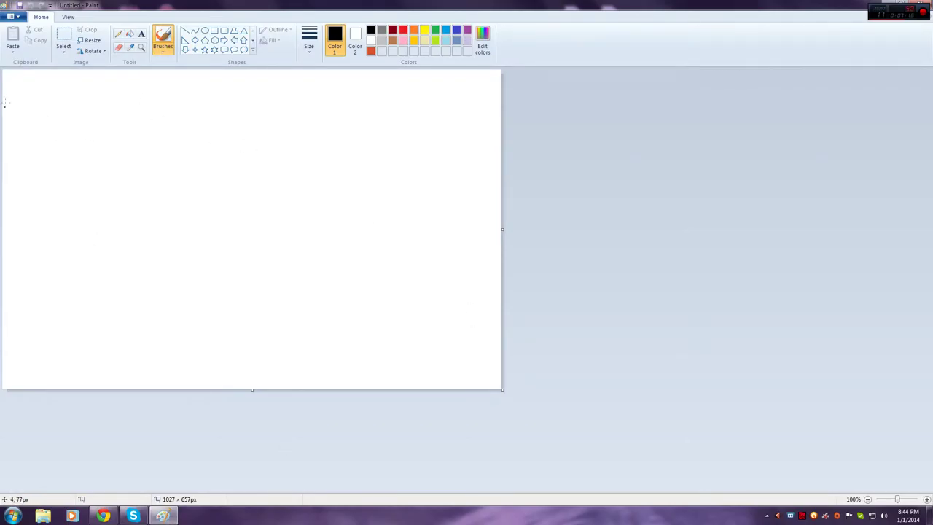
- Brush a large black box against the canvas's left edge with a ground line, and two small figures on the line, one holding a long object
mouse_move(15, 96)
mouse_down()
mouse_move(215, 97)
mouse_move(193, 223)
mouse_move(117, 255)
mouse_move(2, 259)
mouse_move(406, 250)
mouse_move(639, 266)
mouse_up()
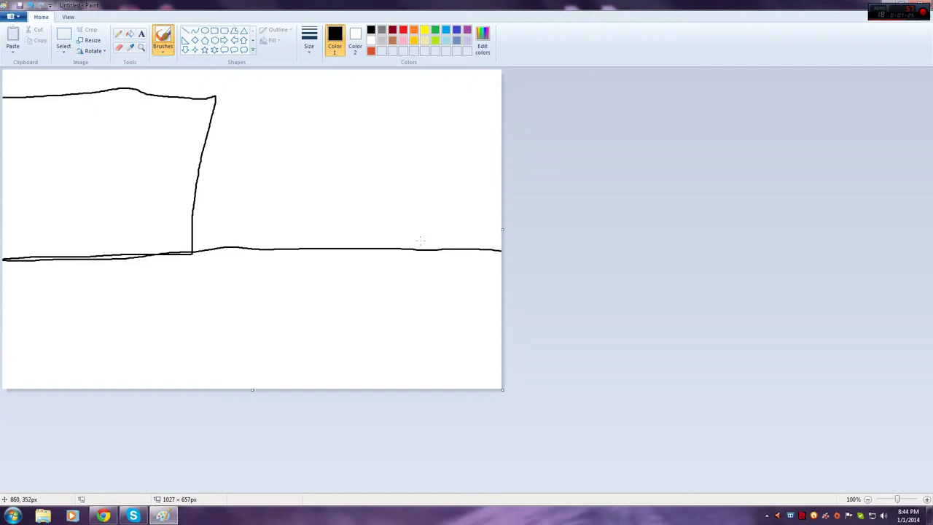
drag(416, 232, 399, 250)
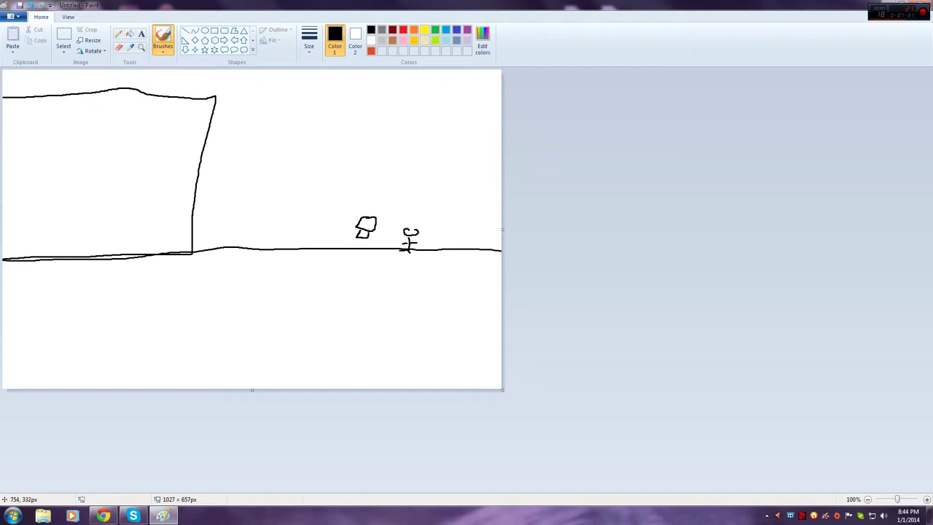
drag(352, 237, 354, 239)
- Brush a large duck at the canvas's right edge, with a round head, long beak, eye, curved body, leg and webbed feet
mouse_move(438, 120)
mouse_down()
mouse_move(469, 153)
mouse_move(413, 149)
mouse_move(430, 122)
mouse_move(364, 160)
mouse_move(411, 154)
mouse_move(429, 169)
mouse_move(421, 193)
mouse_move(436, 209)
mouse_move(503, 222)
mouse_up()
drag(461, 175, 505, 212)
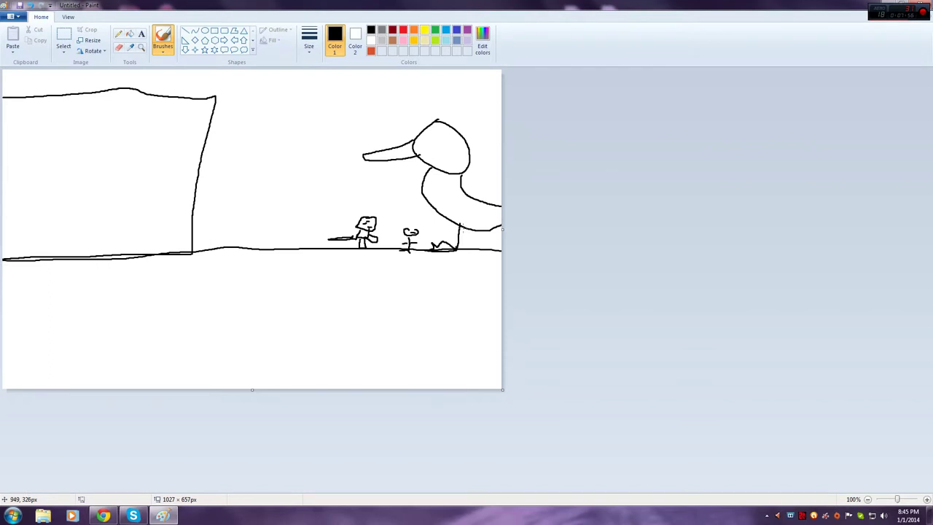
mouse_move(470, 250)
mouse_down()
mouse_move(447, 258)
mouse_move(470, 247)
mouse_up()
- Brush a flying creature above the small figures, with an oval head, two round lidded eyes and several long wavy tentacles
mouse_move(262, 83)
mouse_down()
mouse_move(344, 84)
mouse_move(258, 95)
mouse_move(268, 77)
mouse_move(232, 129)
mouse_move(224, 184)
mouse_up()
mouse_move(291, 115)
mouse_down()
mouse_move(401, 104)
mouse_move(457, 77)
mouse_move(419, 81)
mouse_move(382, 105)
mouse_move(414, 126)
mouse_move(450, 110)
mouse_up()
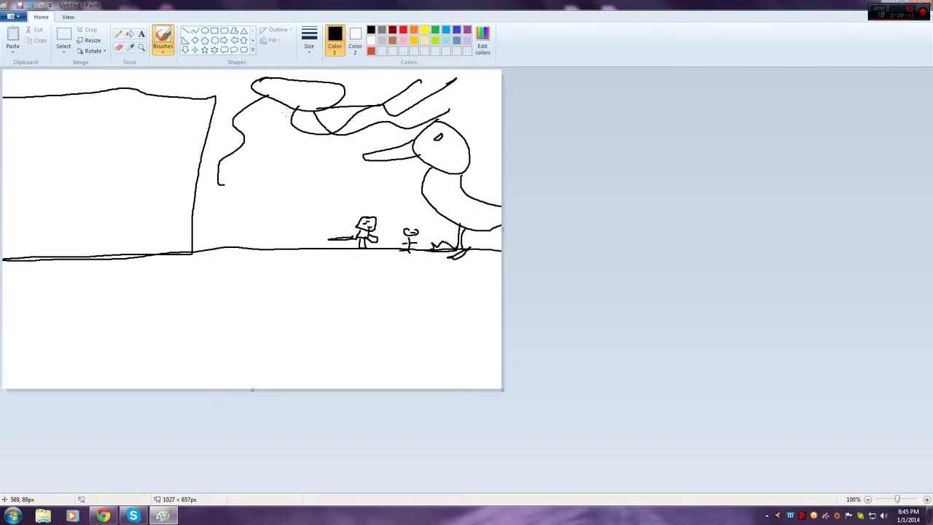
drag(300, 109, 363, 188)
mouse_move(297, 109)
mouse_down()
mouse_move(276, 139)
mouse_move(278, 166)
mouse_move(267, 124)
mouse_move(244, 169)
mouse_up()
mouse_move(289, 84)
mouse_down()
mouse_move(269, 76)
mouse_move(299, 90)
mouse_move(324, 81)
mouse_up()
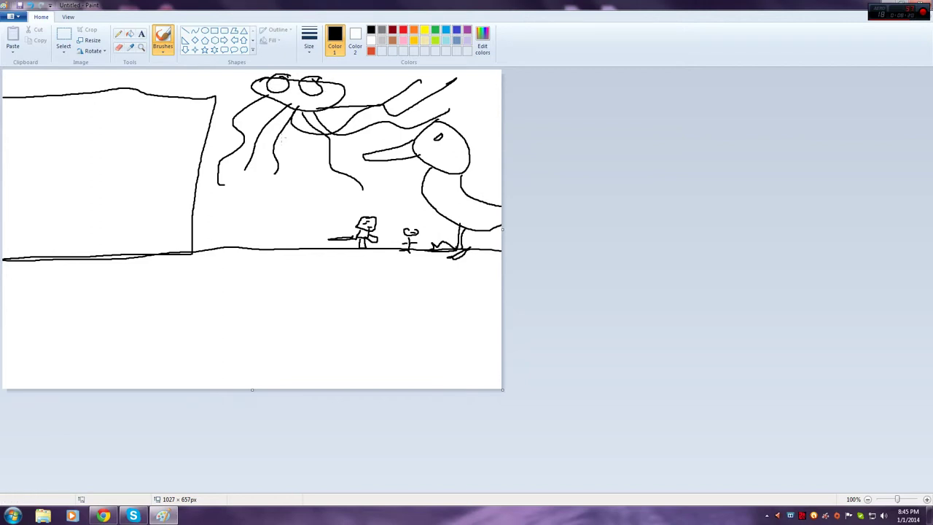
- Brush the letters "conven" along the top of the large box, and erase "ven" to leave "con"
mouse_move(36, 107)
mouse_down()
mouse_move(49, 125)
mouse_move(78, 108)
mouse_move(147, 121)
mouse_move(164, 105)
mouse_move(178, 125)
mouse_up()
drag(181, 122, 207, 125)
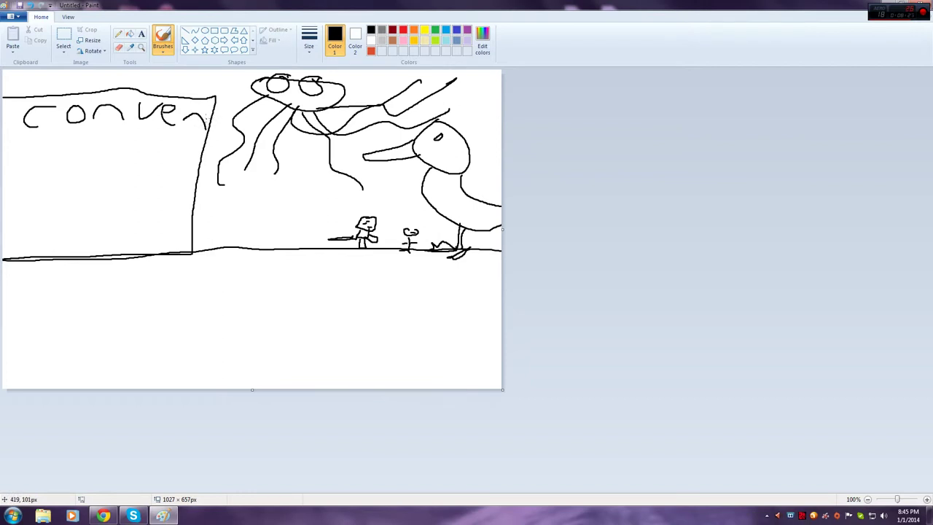
click(118, 48)
mouse_move(162, 107)
mouse_down()
mouse_move(147, 121)
mouse_move(144, 113)
mouse_move(157, 109)
mouse_up()
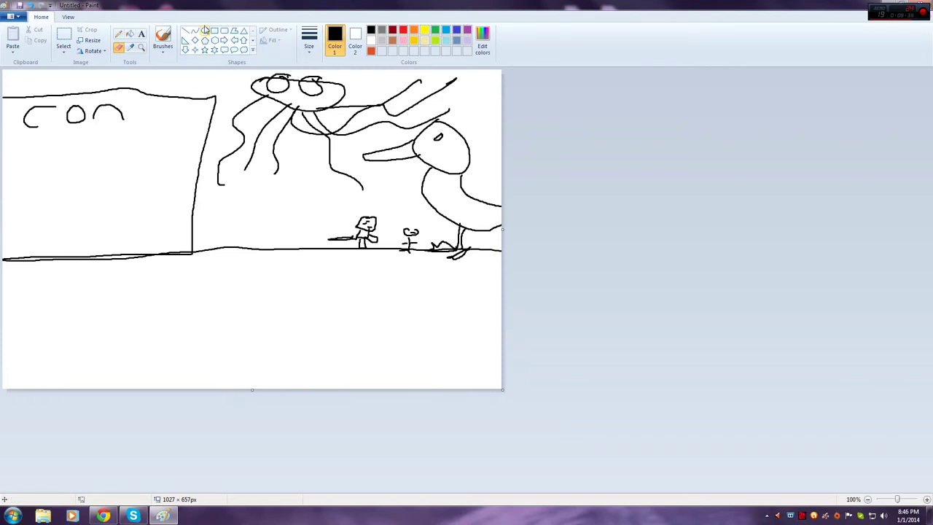
- Fill the large box and the inside of its letter "o" with dark gray
click(130, 34)
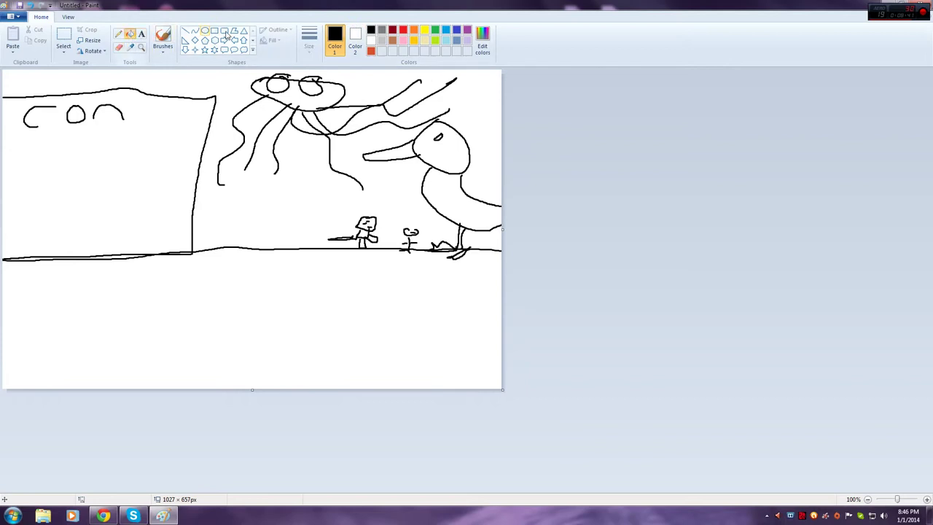
click(381, 32)
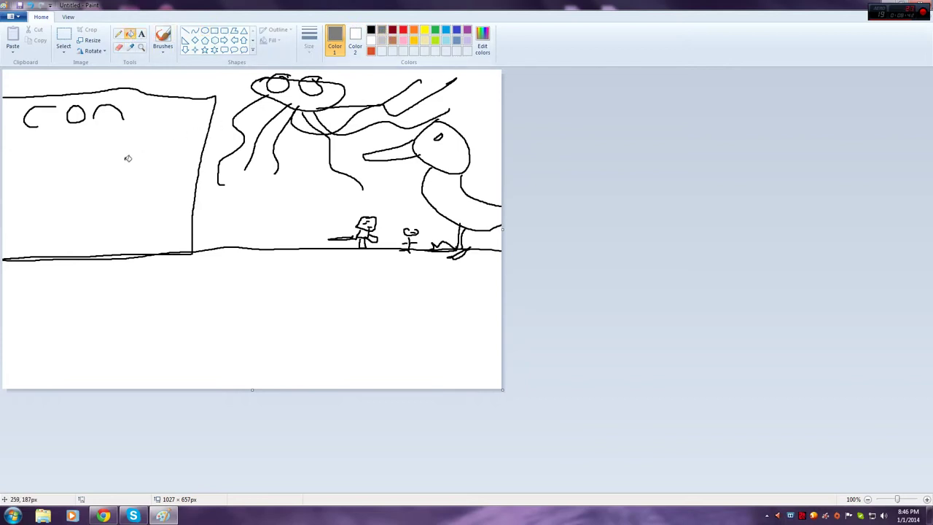
click(128, 163)
click(76, 115)
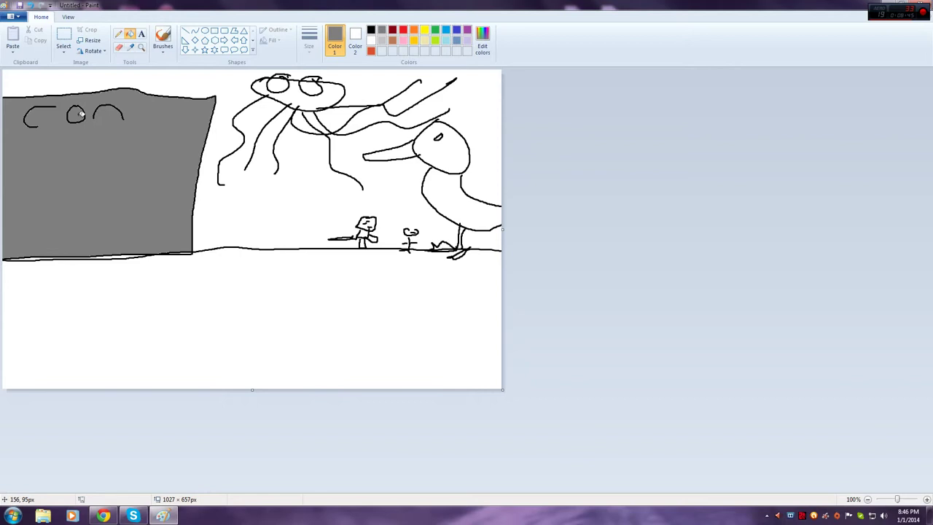
click(133, 516)
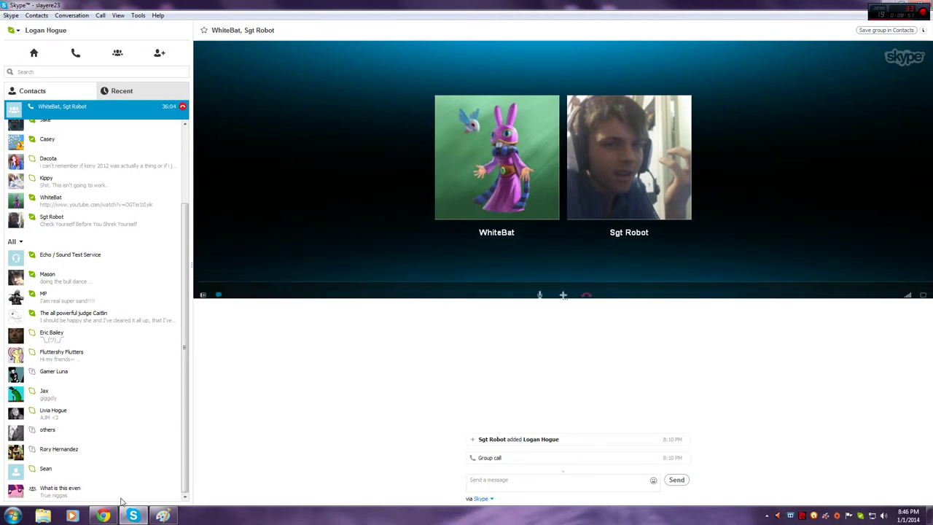
click(103, 516)
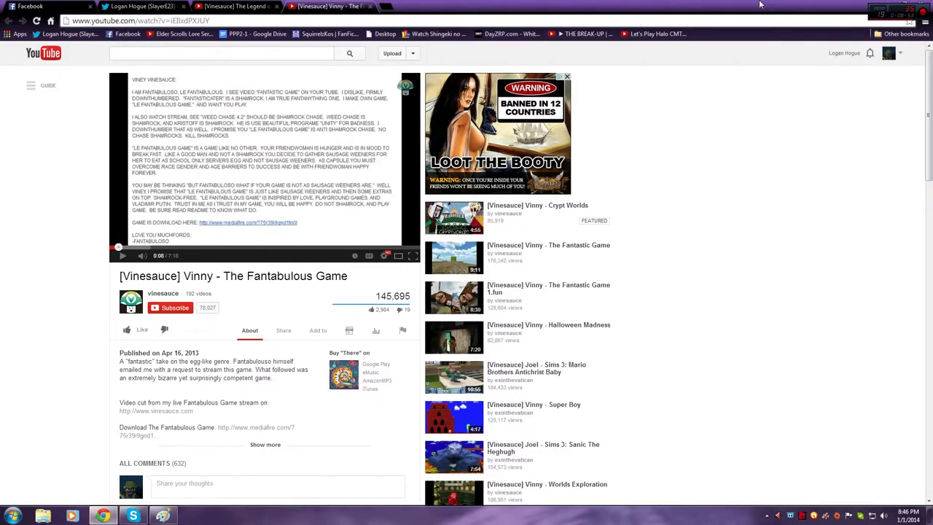
click(878, 9)
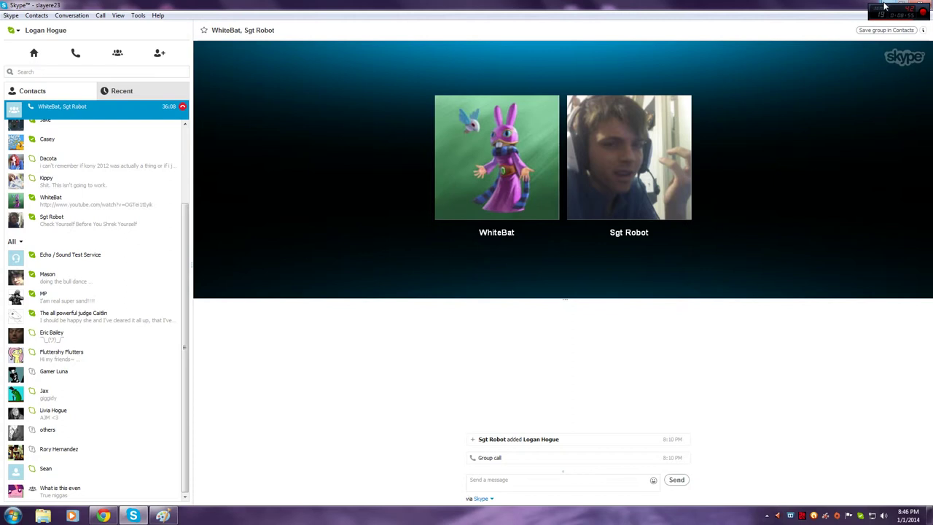
click(884, 7)
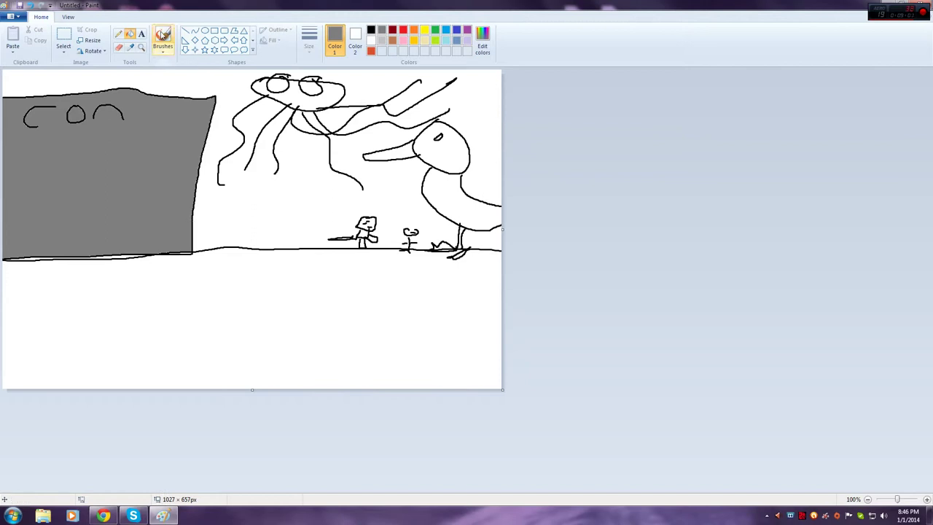
- Try to fill the duck's open-ended body with light gray, and undo the fill
click(143, 35)
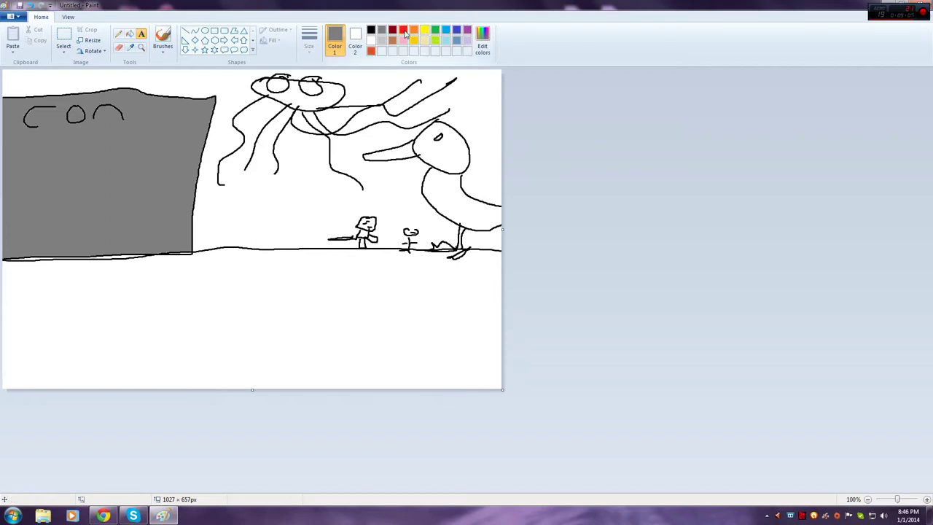
click(130, 34)
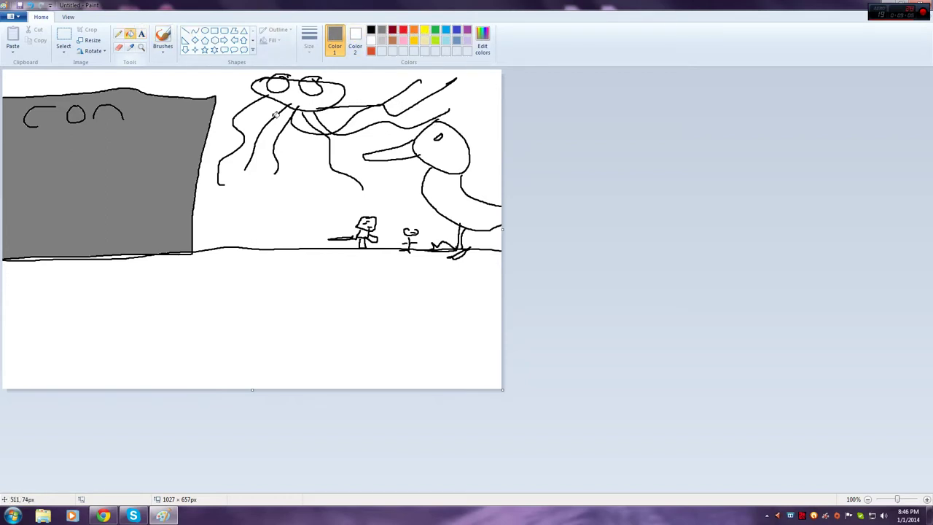
click(382, 40)
click(459, 198)
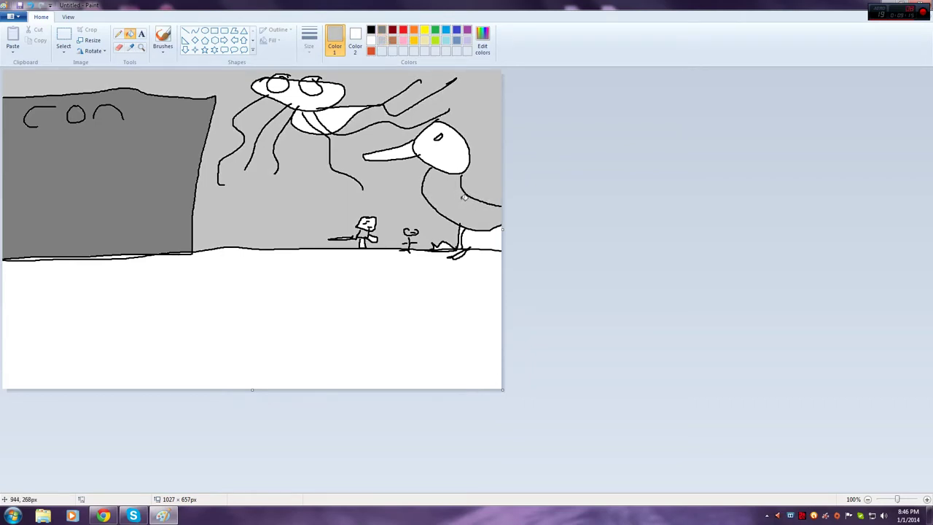
click(31, 5)
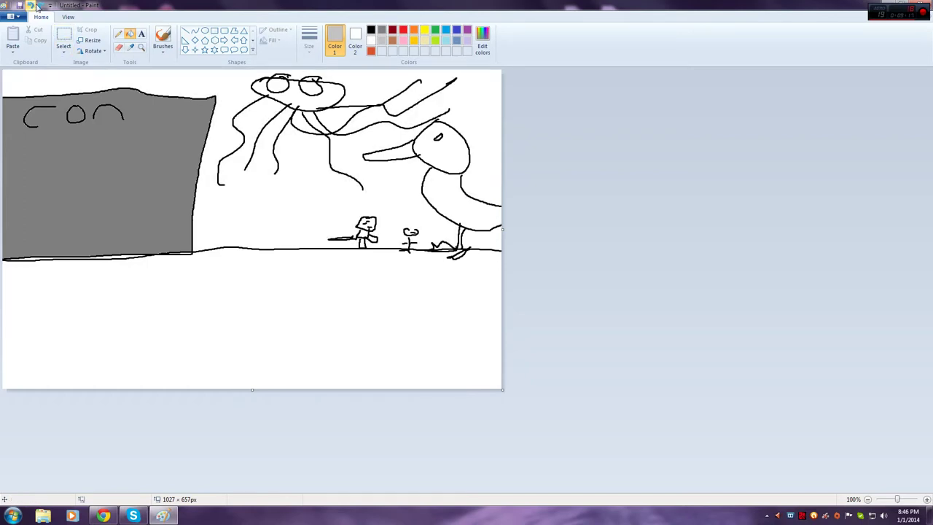
- Close the duck's body with a black brush line at the canvas edge, and fill the body with light gray
click(370, 30)
click(162, 40)
drag(502, 210, 500, 227)
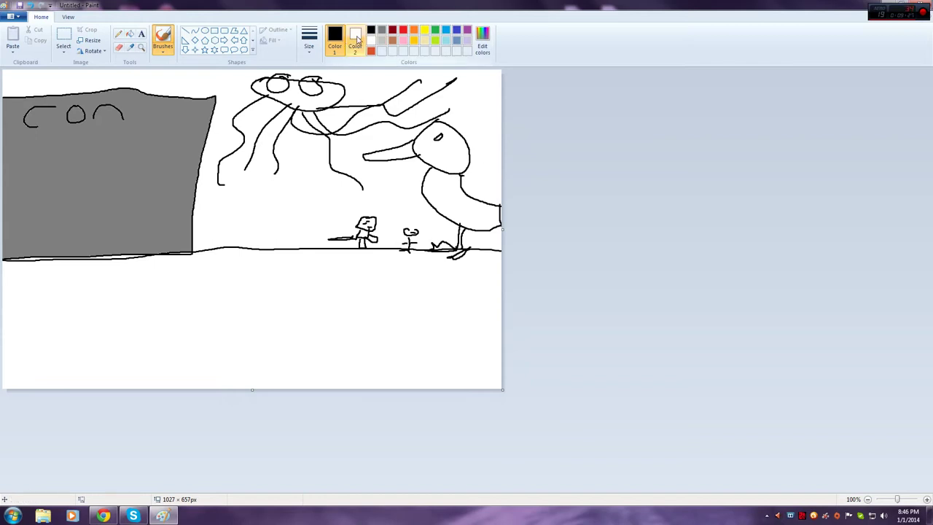
click(381, 40)
click(129, 34)
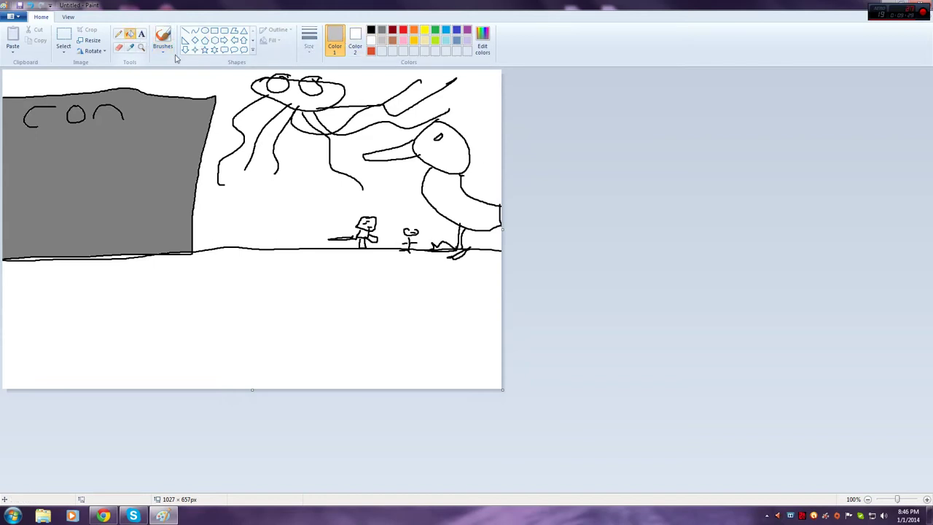
click(462, 203)
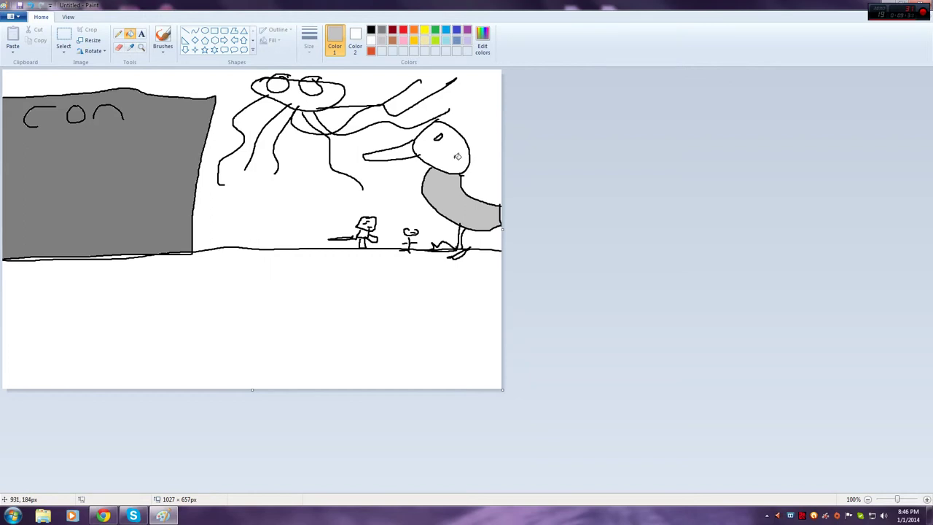
- Fill the duck's head with green and its beak with yellow
click(435, 30)
click(453, 152)
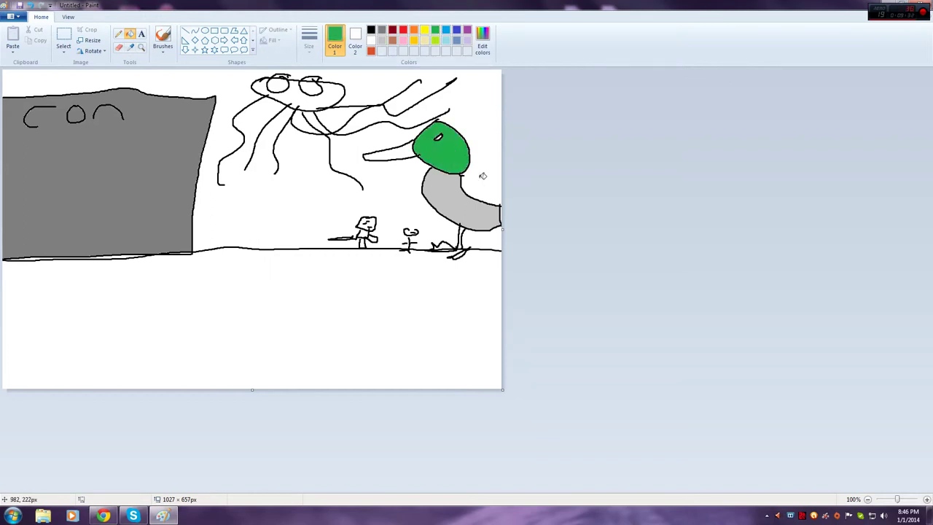
click(424, 29)
click(388, 155)
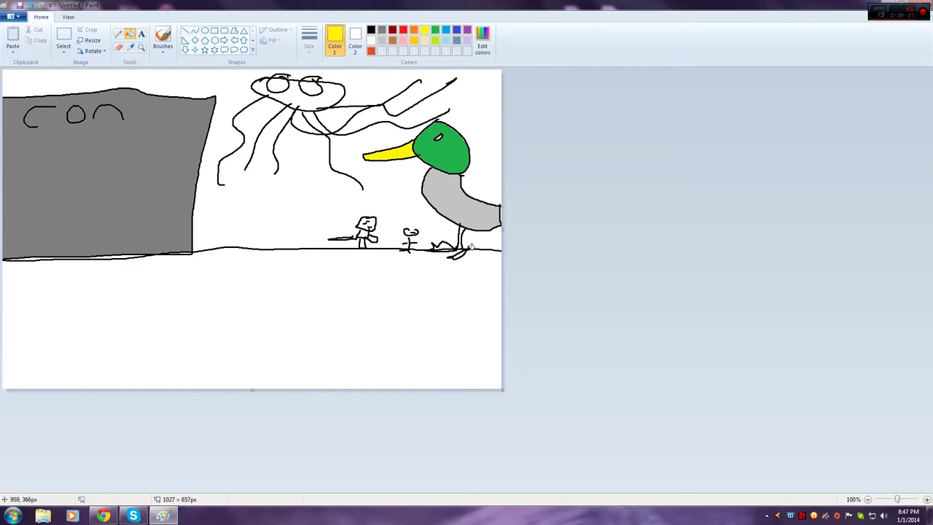
- Fill the duck's two feet with yellow, and undo the stray fill that recoloured the black outlines
click(445, 248)
click(463, 252)
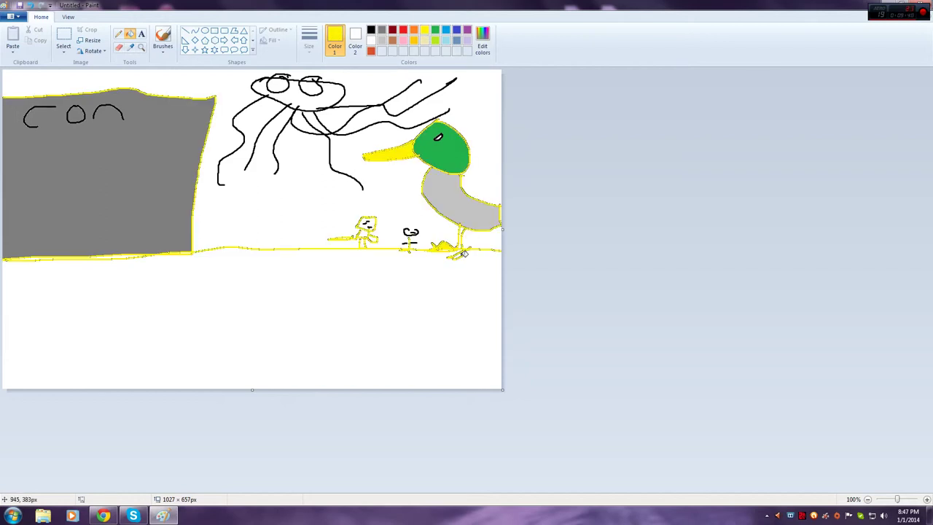
click(32, 7)
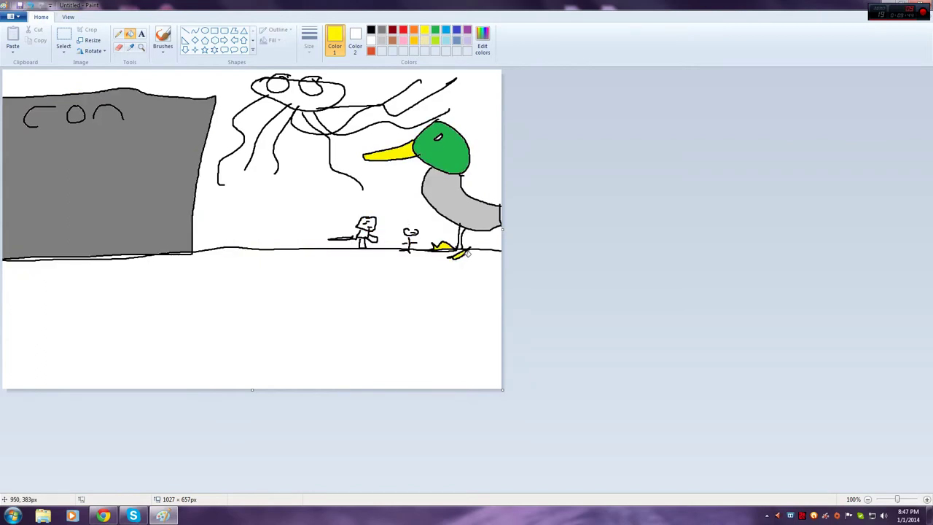
- Fill the head of the small sword-holding figure with dark gray, and undo the fill that spills over the background
click(381, 30)
click(376, 234)
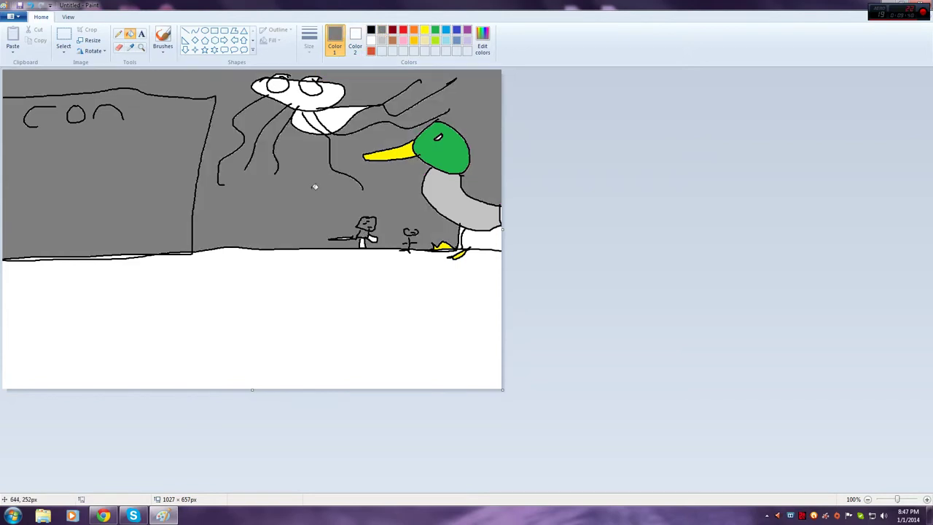
click(31, 5)
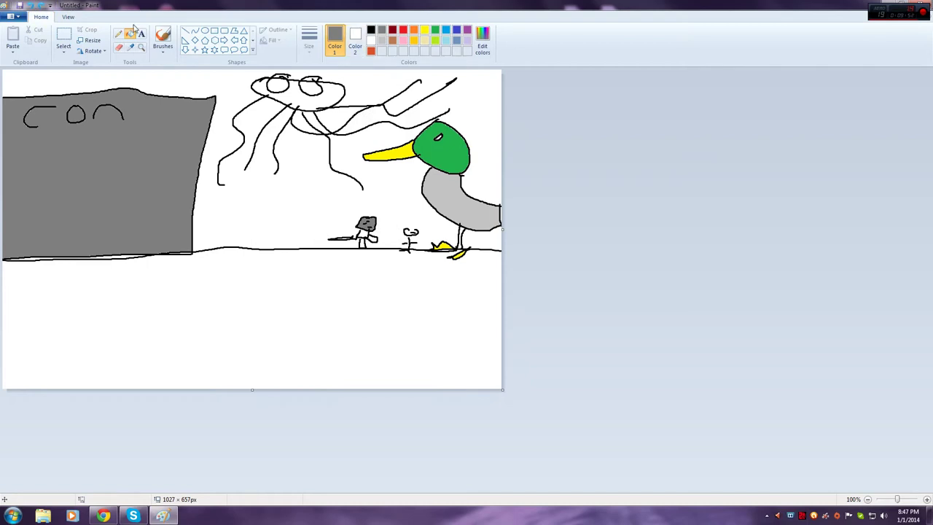
- Fill the body, arm and legs of the small sword-holding figure with dark gray
click(163, 36)
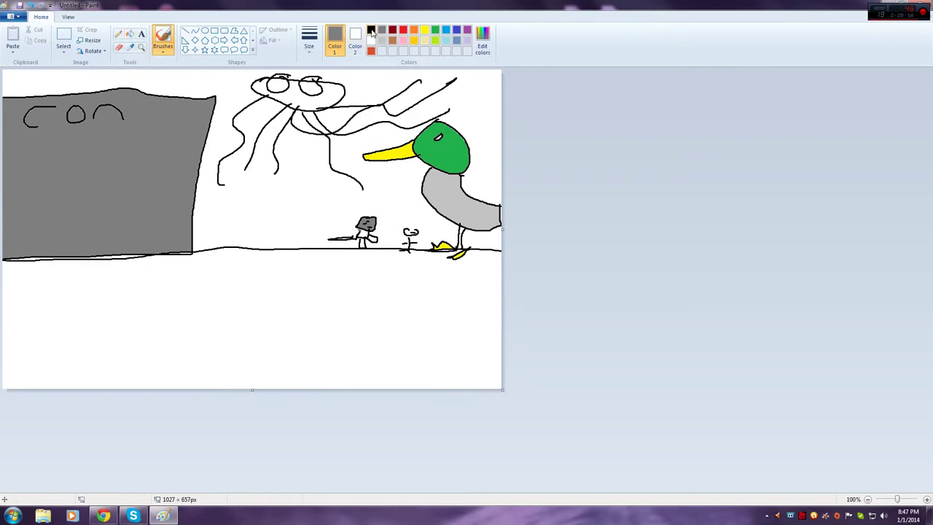
click(129, 33)
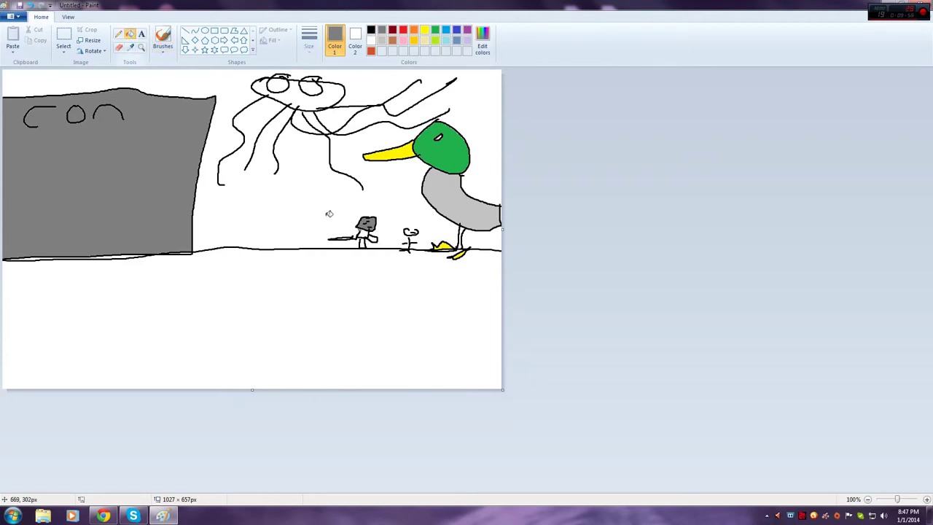
click(369, 242)
click(367, 242)
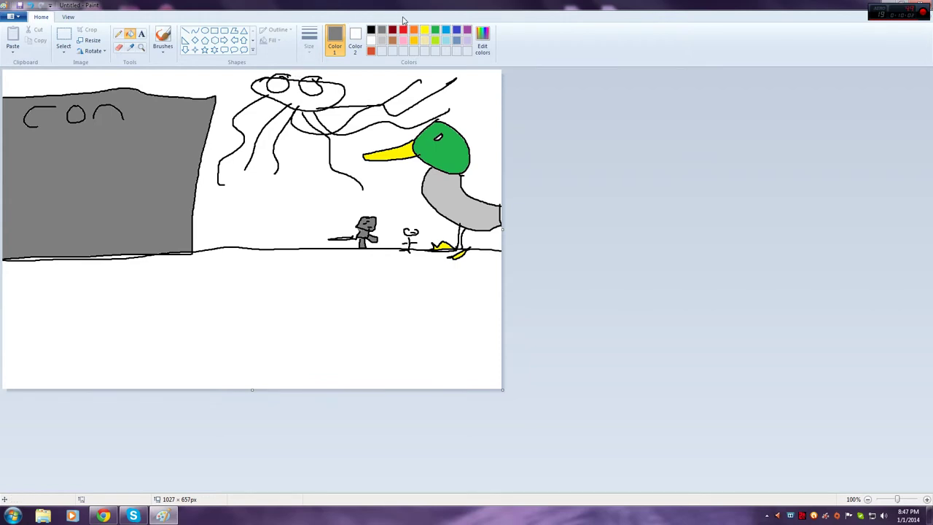
- Fill the tentacled creature's body with brown, and brush red veins into both of its eyes
click(392, 40)
click(336, 100)
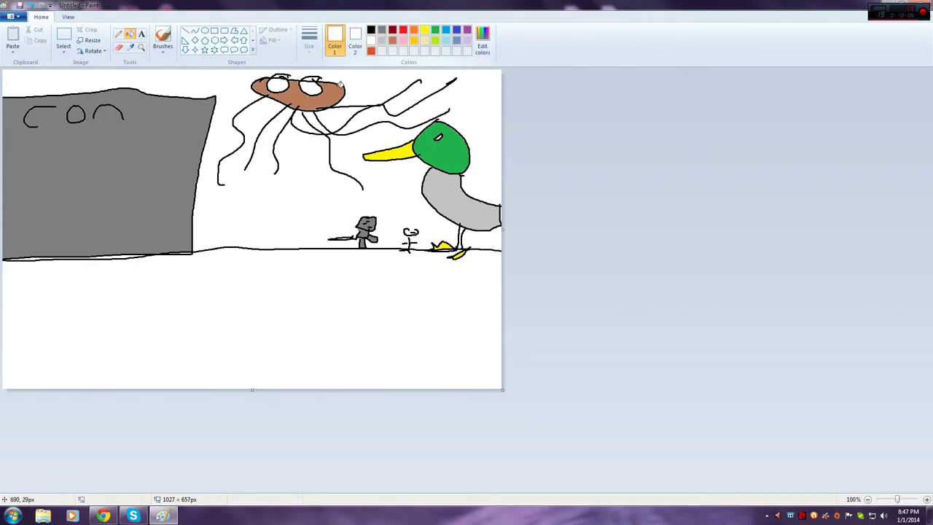
click(403, 30)
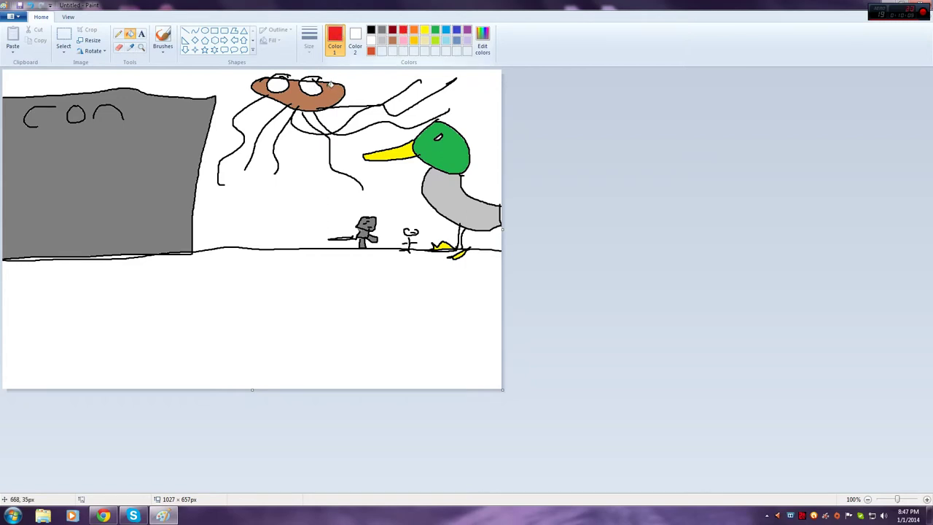
click(163, 38)
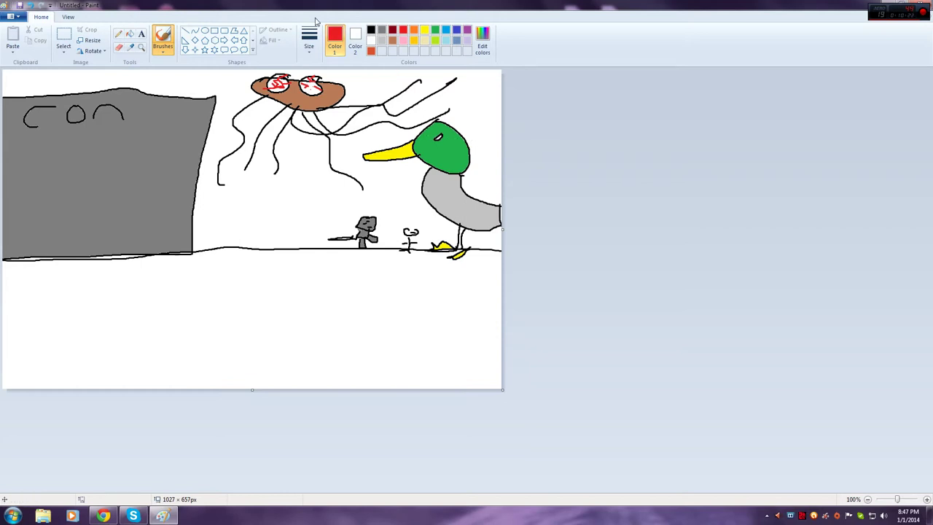
- Fill the duck's eye with red and the ground below the horizon line with brown
click(130, 34)
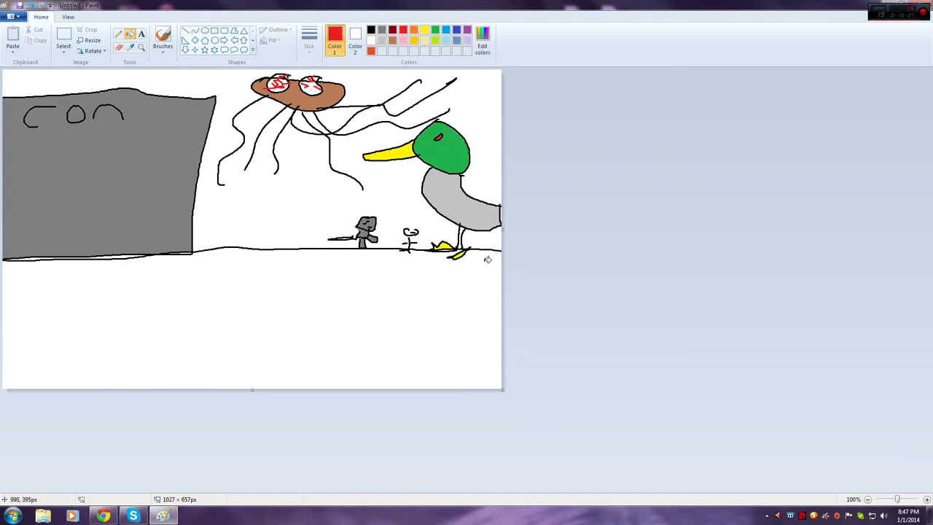
click(392, 41)
click(233, 339)
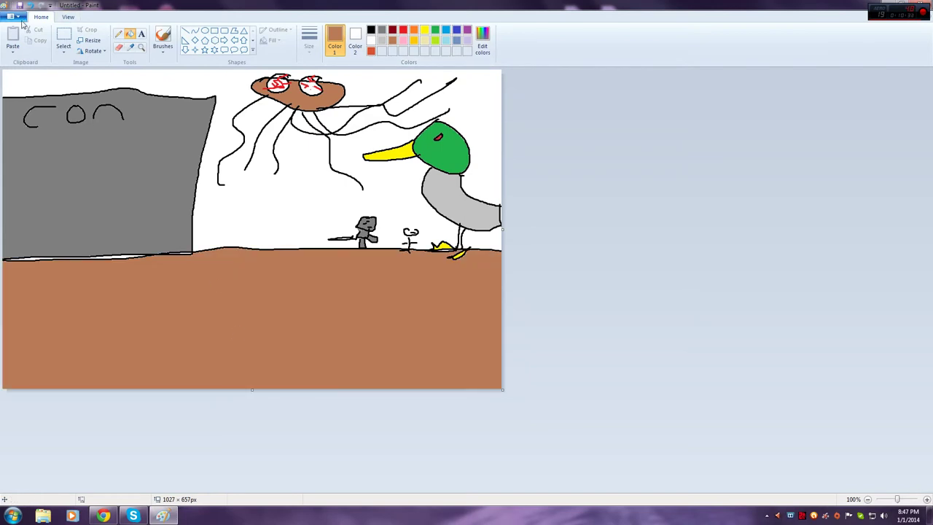
- Save the picture as a PNG named "Shit con" in the Pictures library
click(16, 18)
mouse_move(62, 94)
click(133, 99)
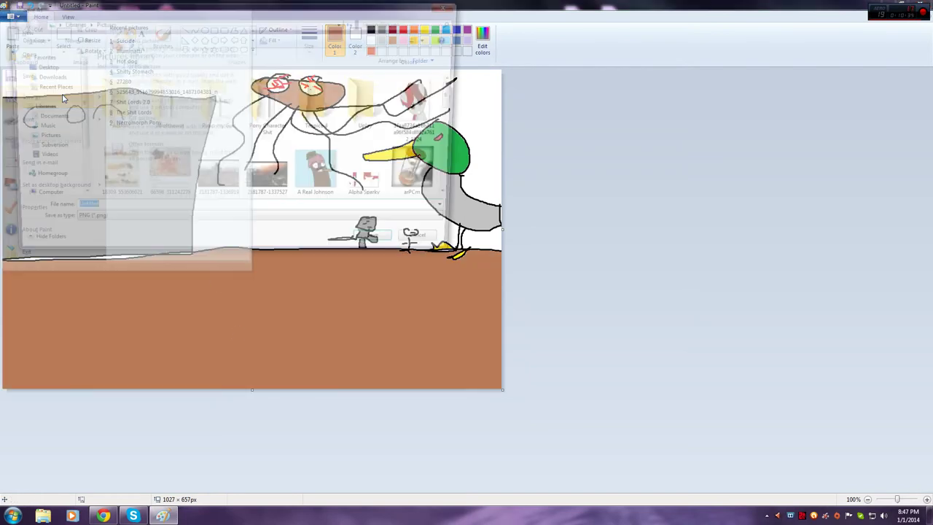
click(131, 211)
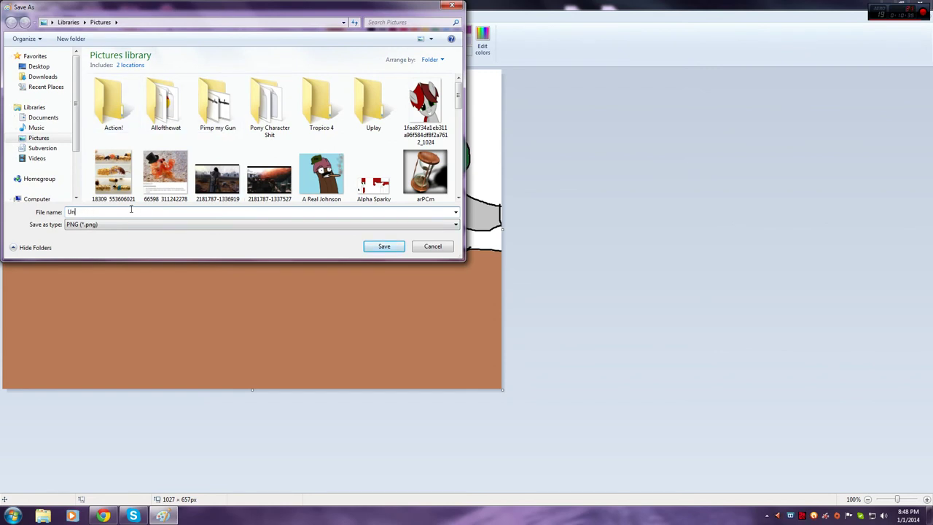
text(Shit)
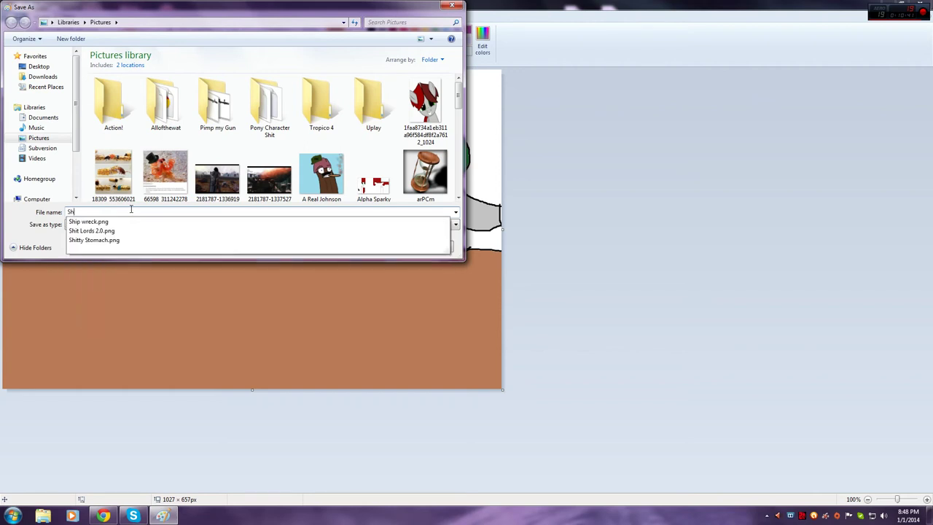
text( con)
key(Return)
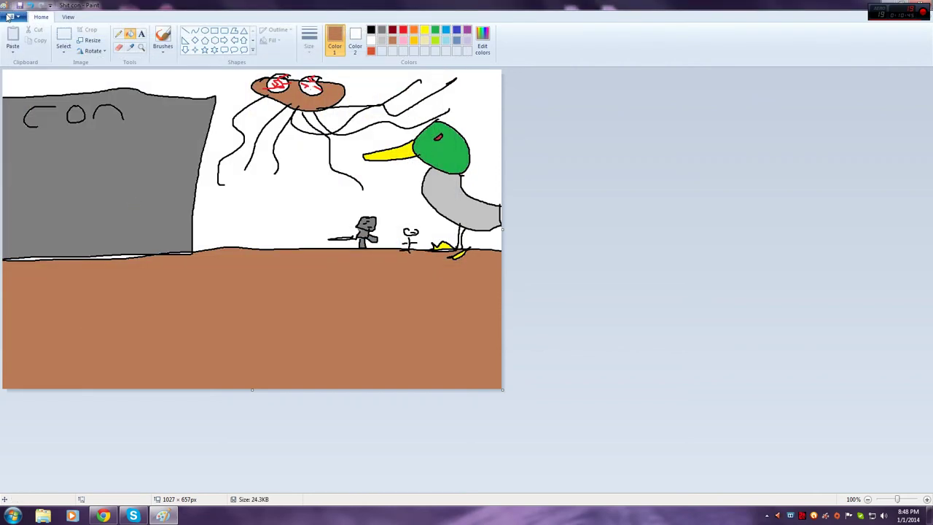
- Start a new blank picture and ready the brush for drawing
click(20, 21)
click(22, 34)
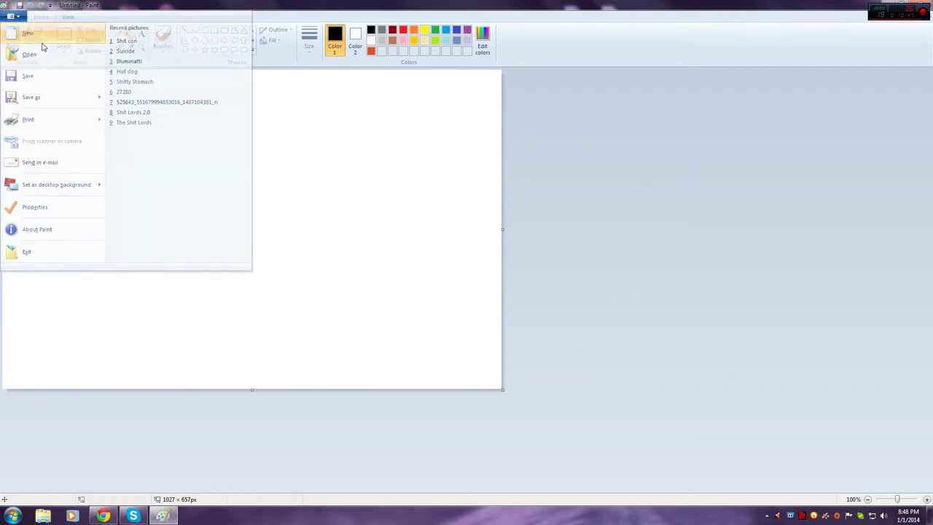
click(162, 37)
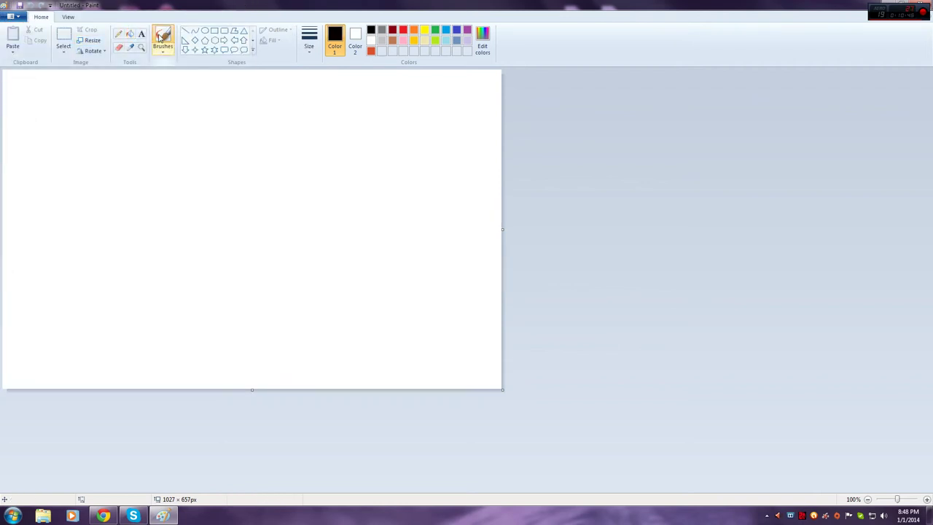
click(134, 515)
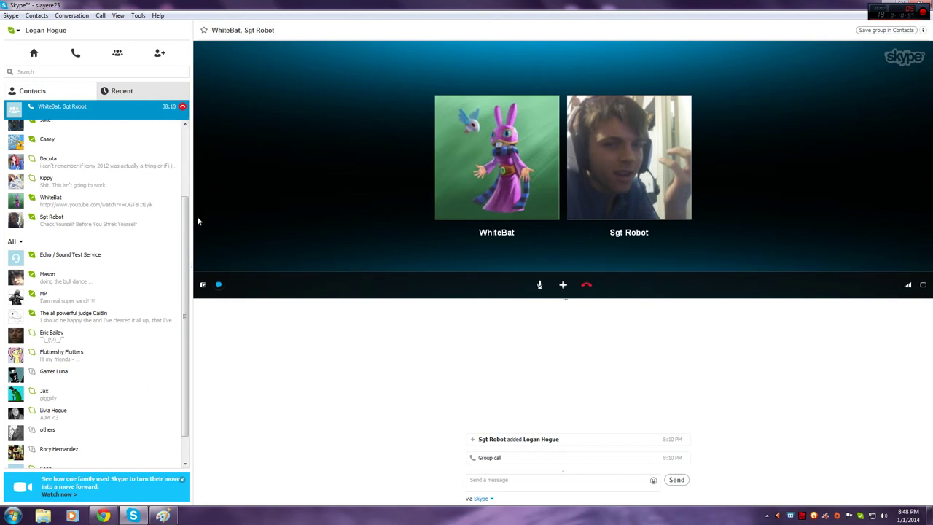
scroll(185, 292, up, 3)
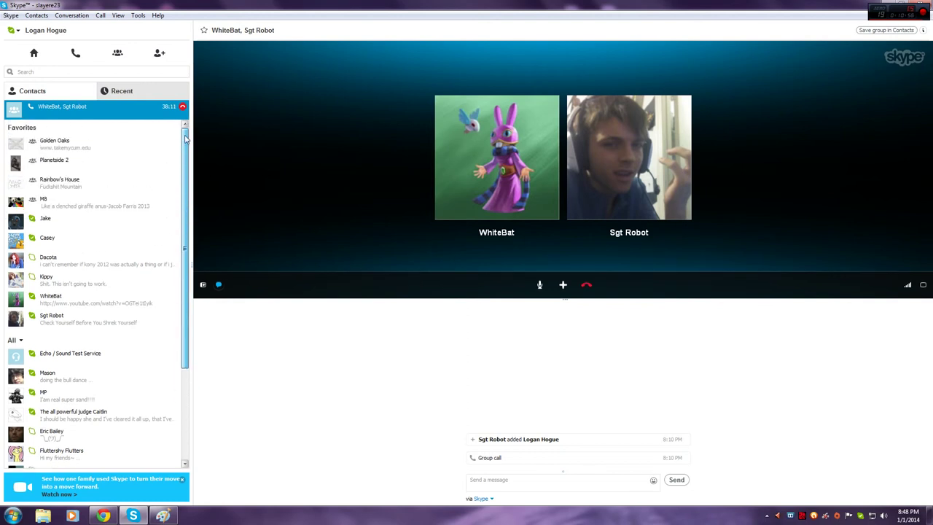
click(171, 512)
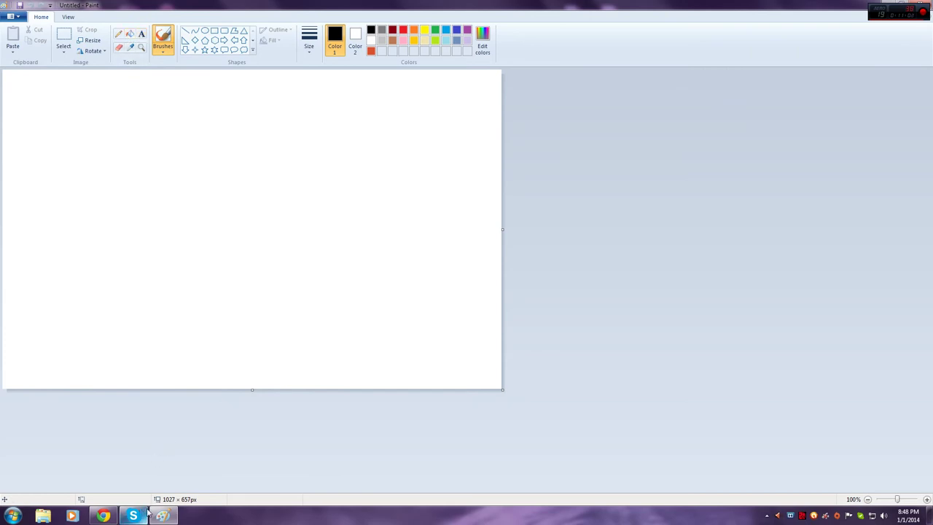
- Brush a long curved black outline from the upper-left canvas edge, add jagged teeth along its inner edge, and draw a rounded shape beneath it
mouse_move(148, 513)
mouse_move(25, 87)
mouse_down()
mouse_move(420, 174)
mouse_move(403, 309)
mouse_move(250, 288)
mouse_move(232, 230)
mouse_move(332, 227)
mouse_move(364, 200)
mouse_move(144, 186)
mouse_move(49, 151)
mouse_move(12, 111)
mouse_move(2, 77)
mouse_up()
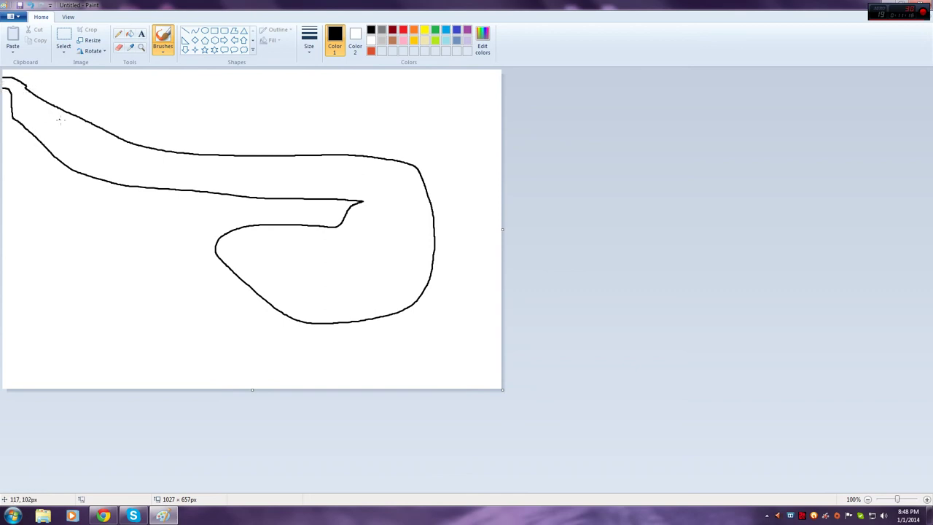
mouse_move(219, 231)
mouse_down()
mouse_move(245, 214)
mouse_move(257, 227)
mouse_move(333, 223)
mouse_up()
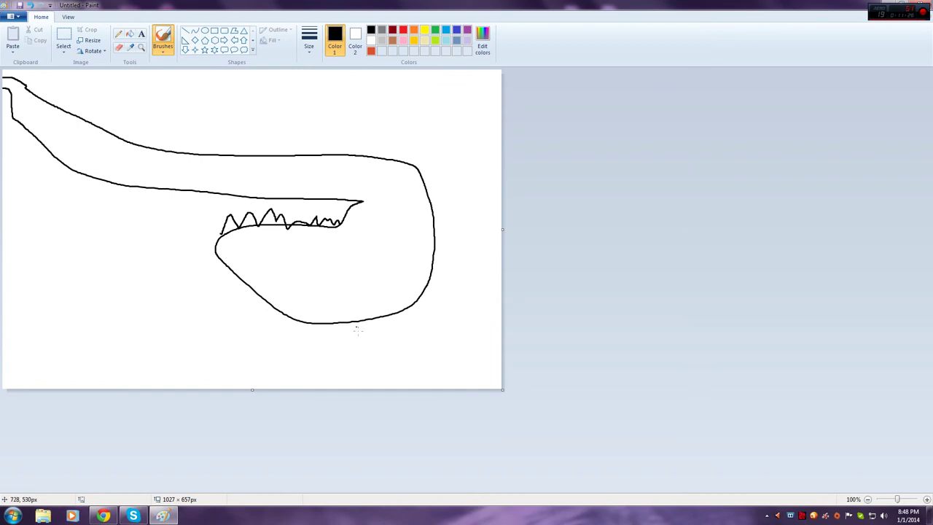
mouse_move(222, 234)
mouse_down()
mouse_move(194, 272)
mouse_move(176, 248)
mouse_move(130, 247)
mouse_move(100, 271)
mouse_move(96, 309)
mouse_move(127, 371)
mouse_move(166, 380)
mouse_move(235, 356)
mouse_move(356, 369)
mouse_move(405, 356)
mouse_move(444, 325)
mouse_move(449, 307)
mouse_move(279, 337)
mouse_move(228, 316)
mouse_move(214, 255)
mouse_up()
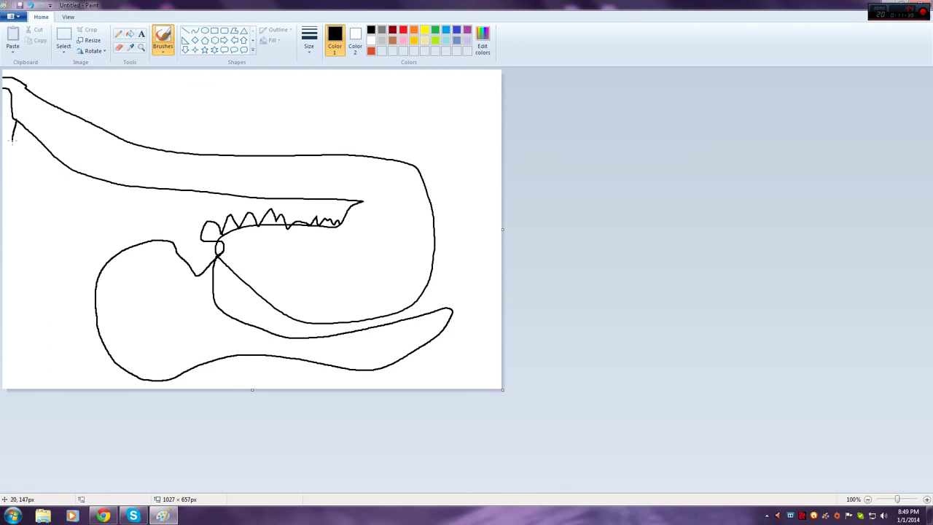